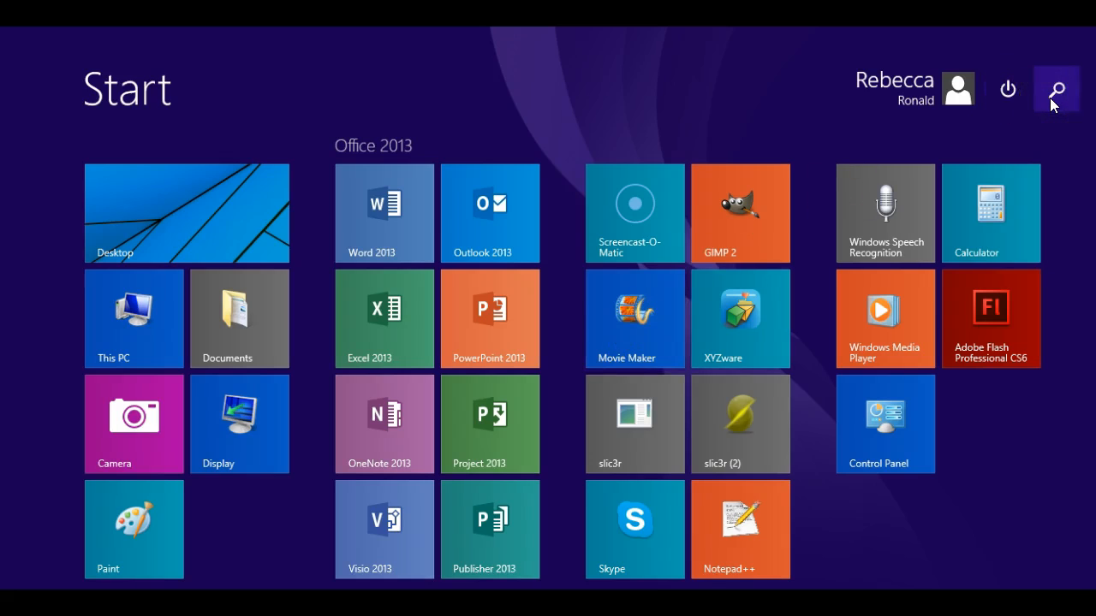
Step: Search the computer for Movie Maker and launch it
click(1050, 98)
text(m)
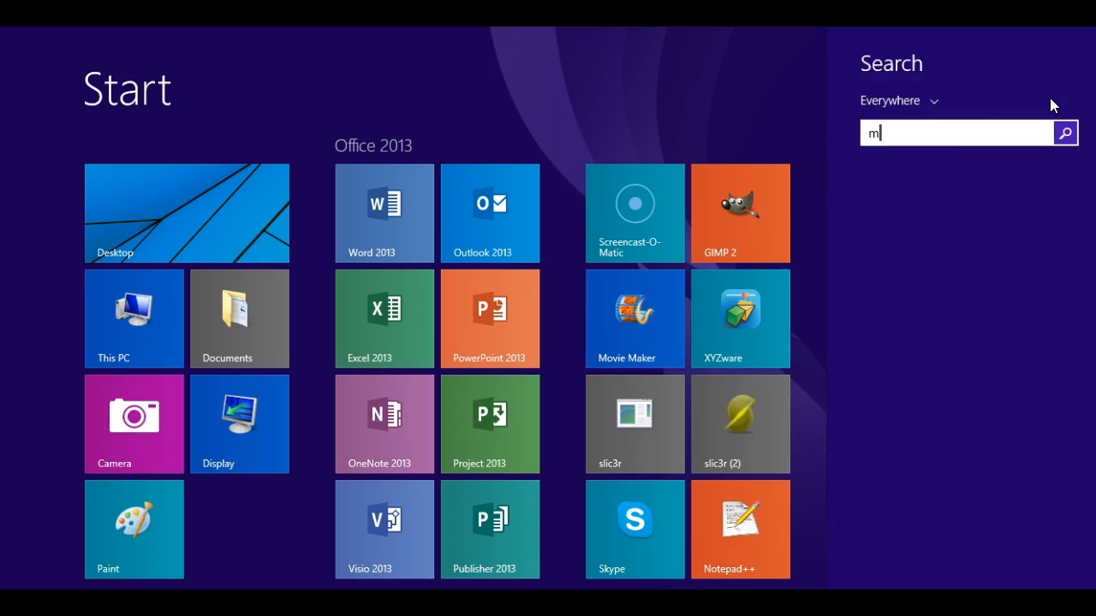
text(ovie Maker)
click(1064, 134)
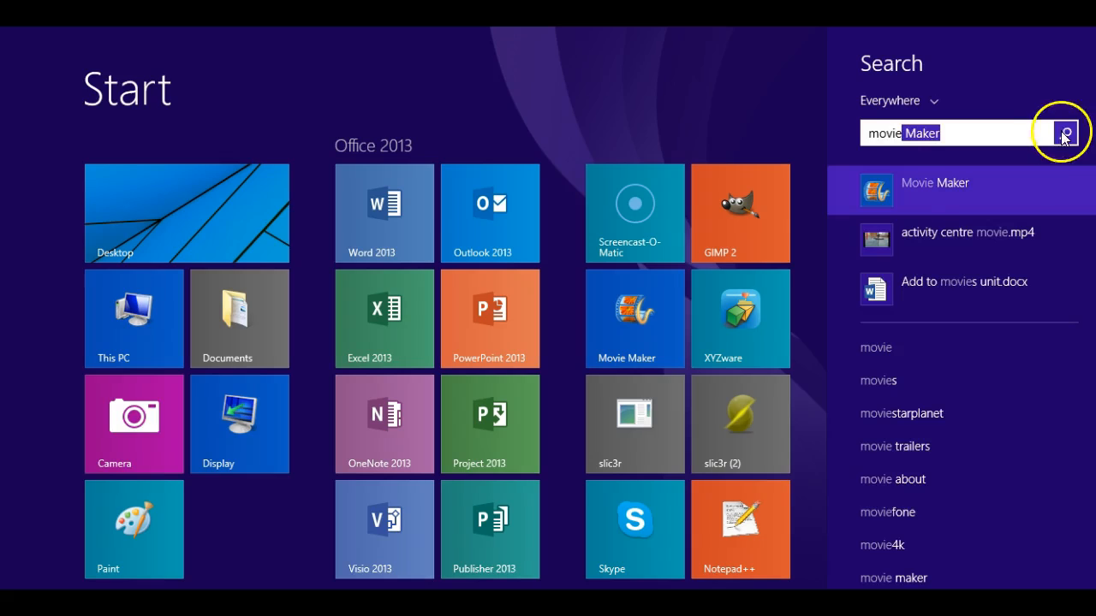
click(989, 178)
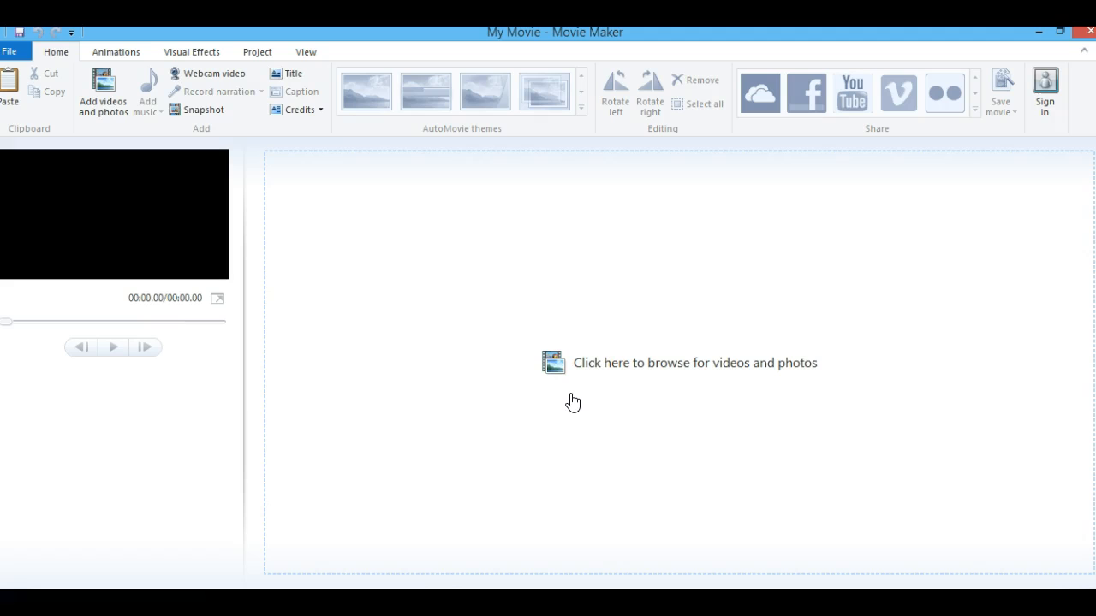
Step: Add the photo d.jpg from the Tech angels pictures folder to the empty movie project
click(471, 250)
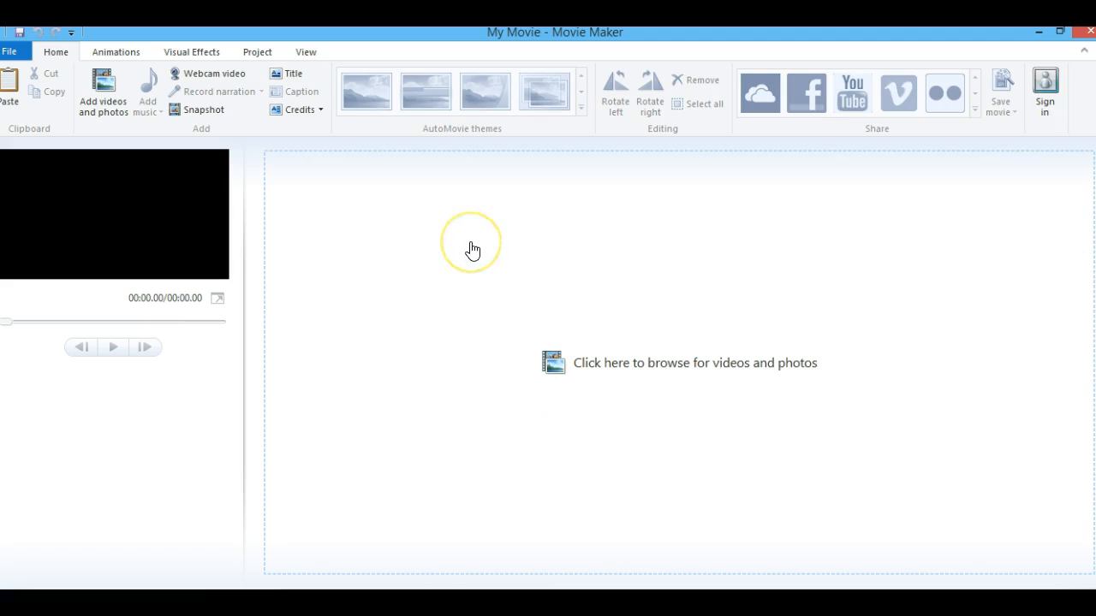
click(104, 96)
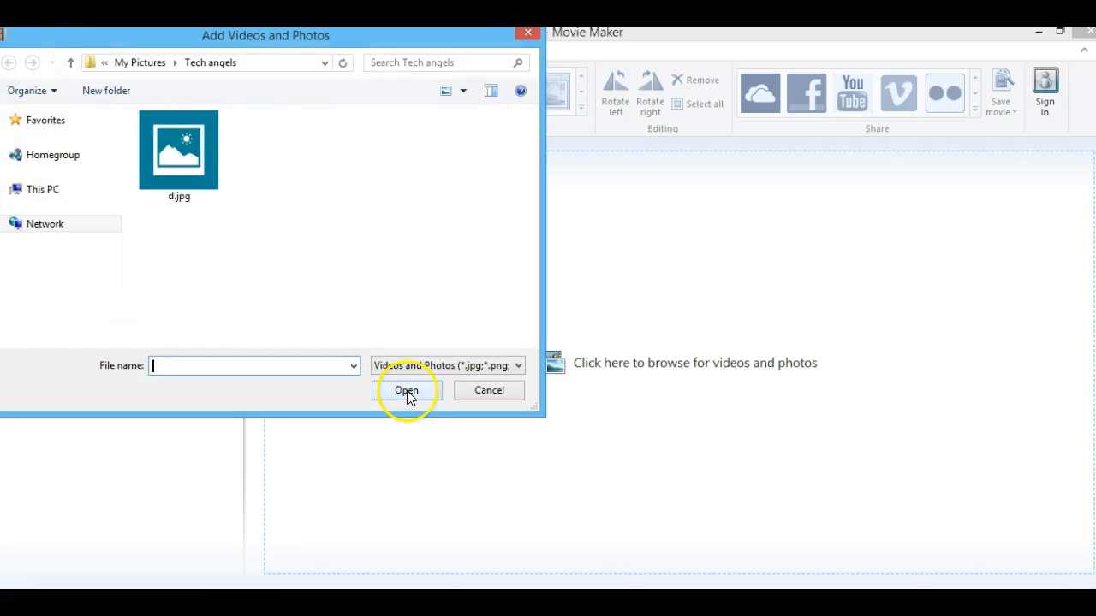
drag(268, 44, 756, 120)
double_click(679, 256)
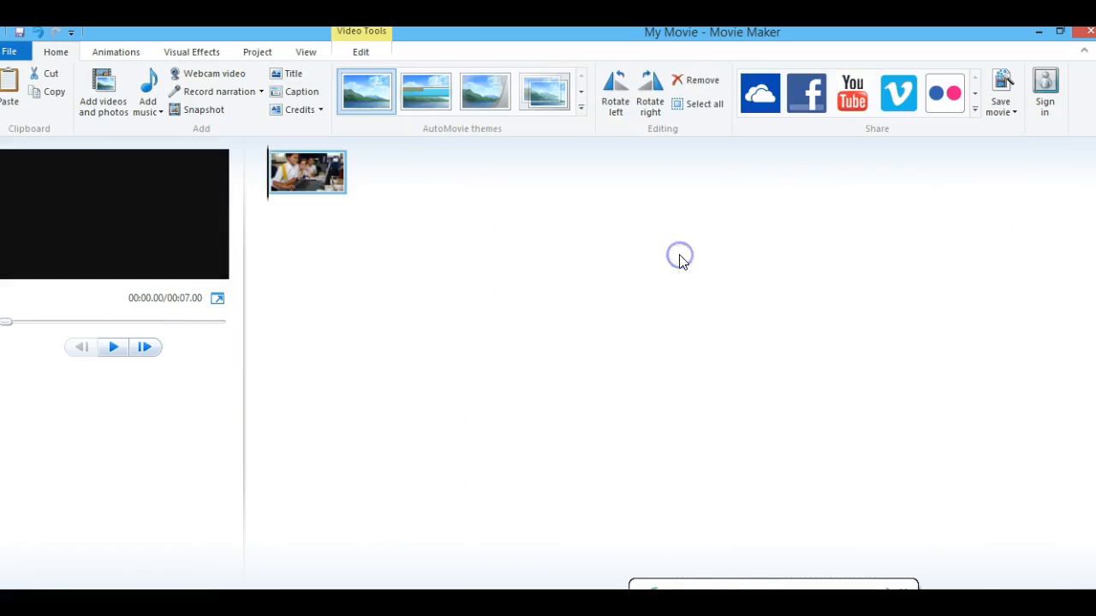
Step: Add all seven images from the "9tec about me project" folder on the Desktop and briefly preview the movie
click(101, 89)
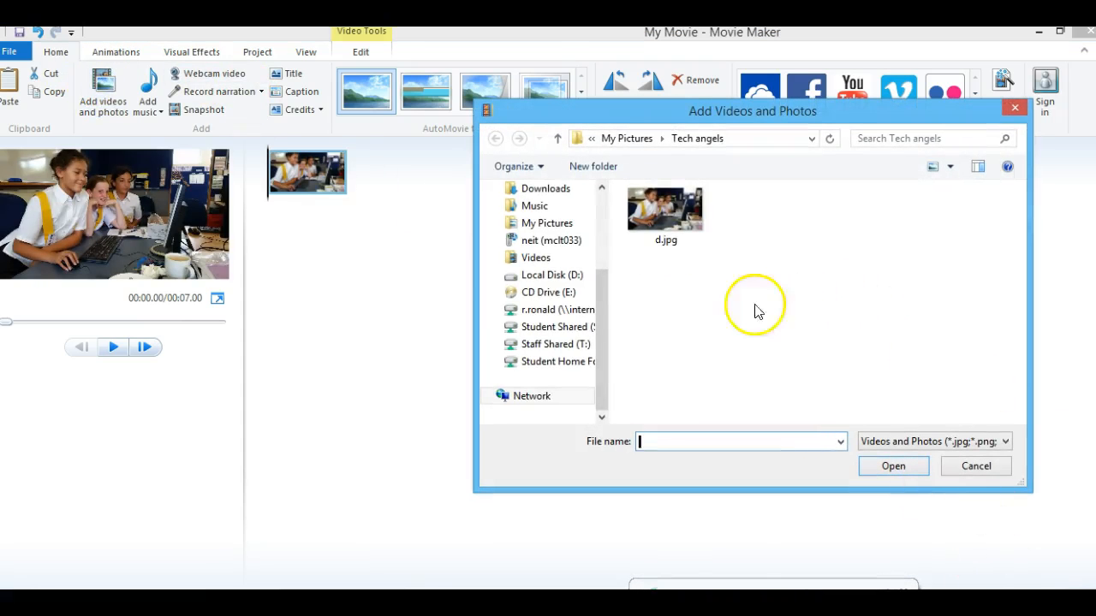
click(604, 206)
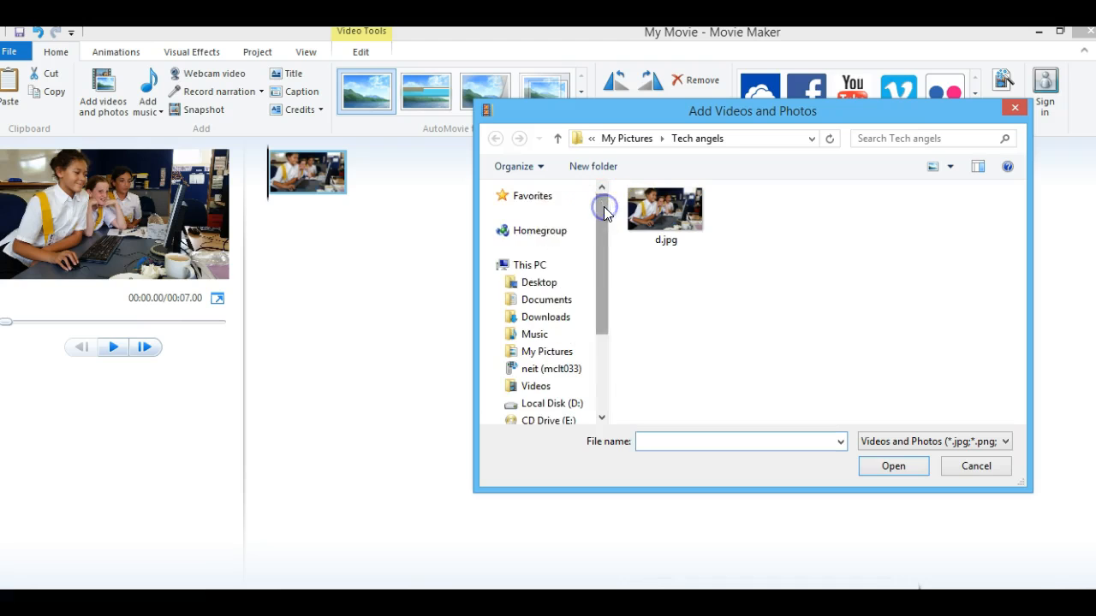
click(540, 282)
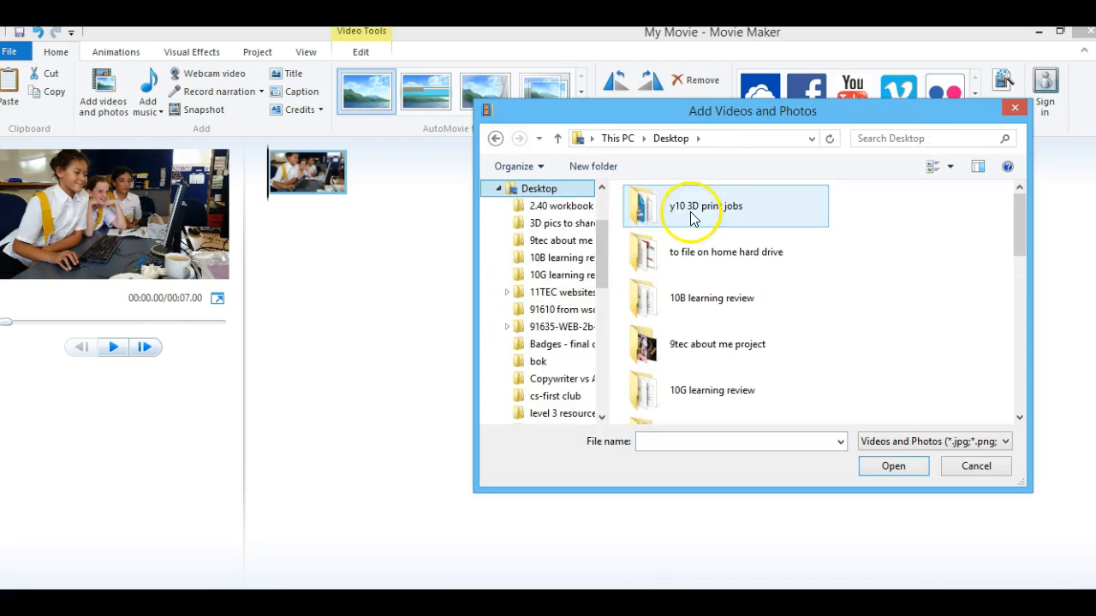
double_click(708, 346)
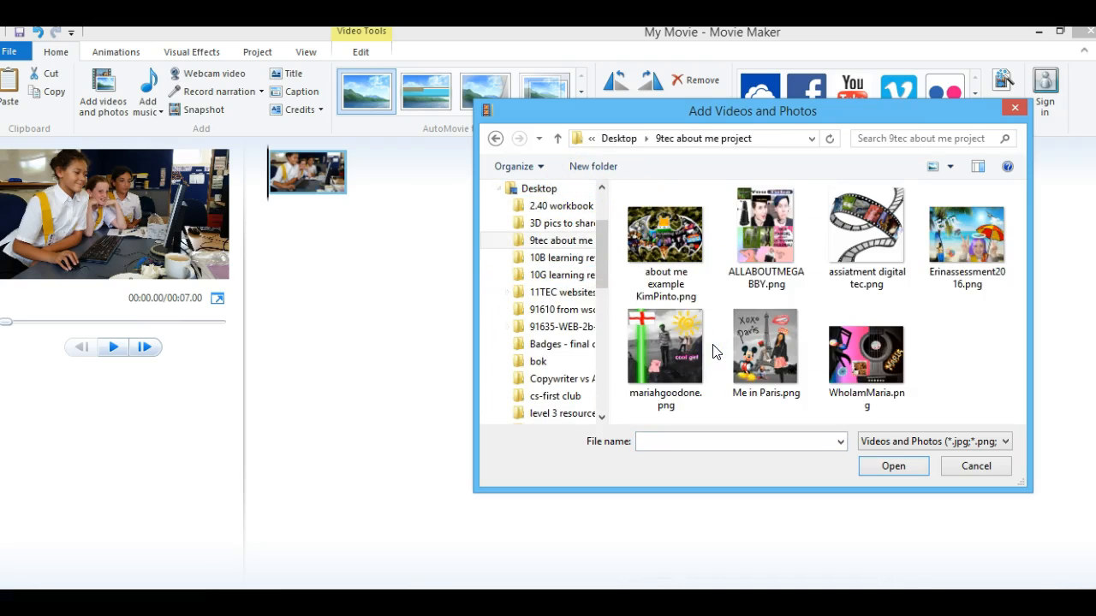
drag(993, 379, 713, 203)
click(893, 466)
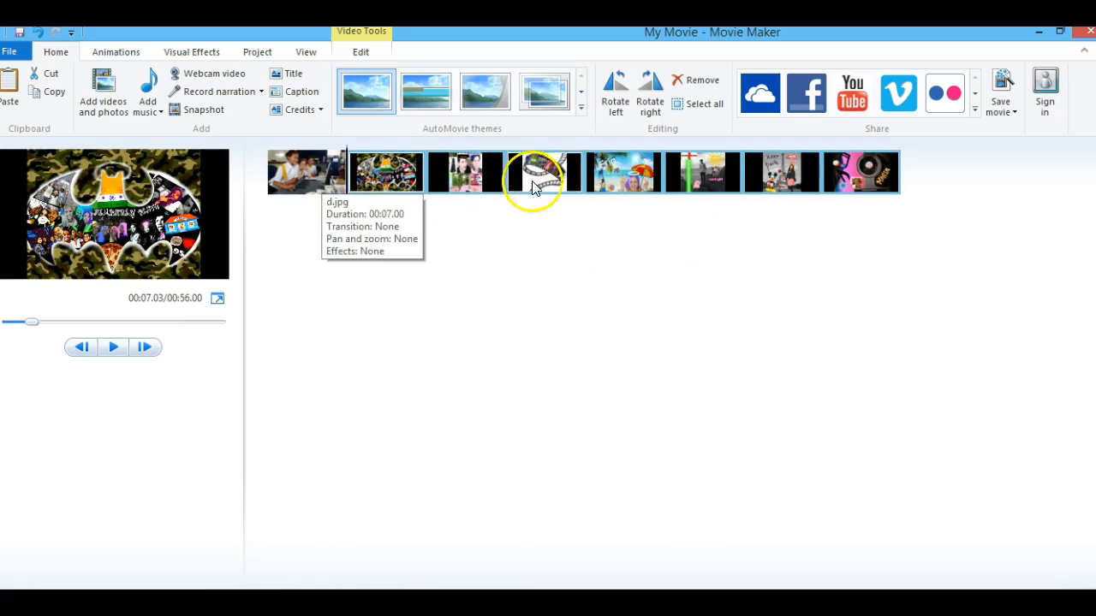
click(116, 350)
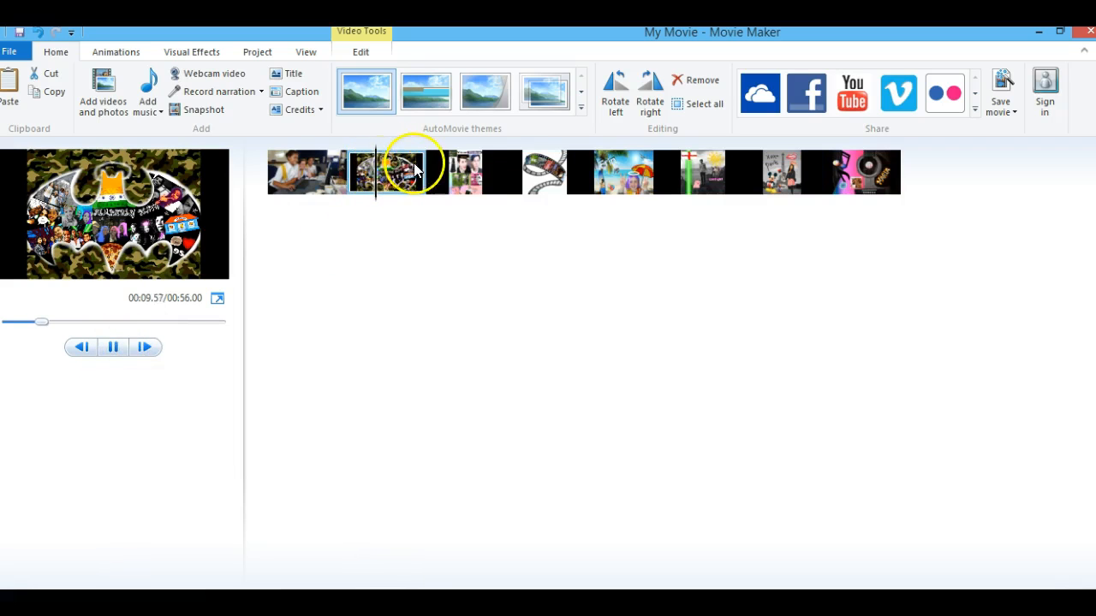
click(114, 347)
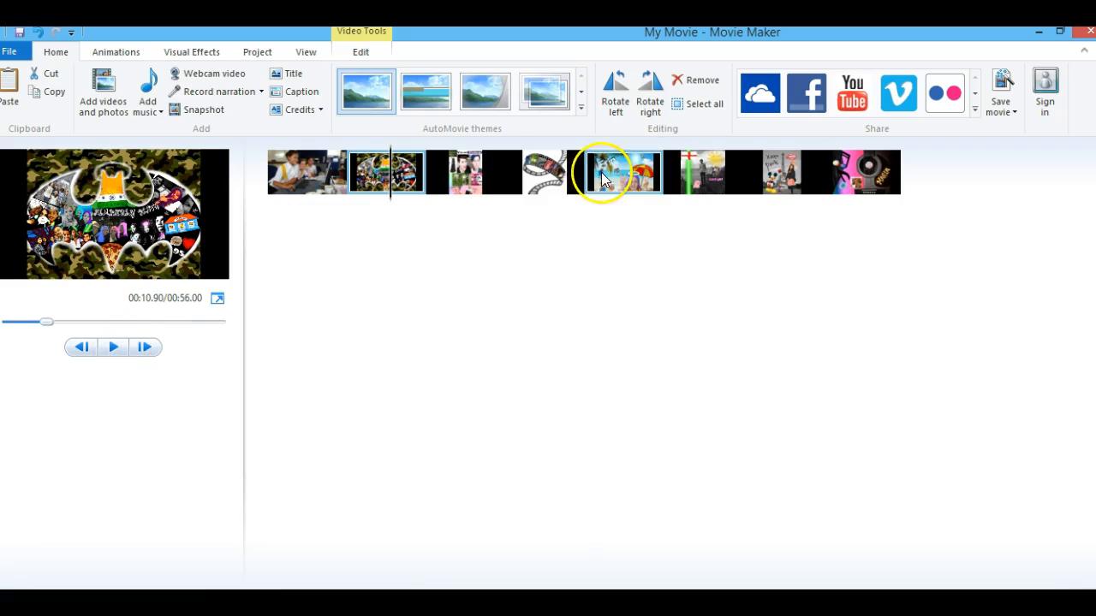
Step: Move the YouTube collage to second place and the "cool girl" picture to third in the storyboard, and briefly preview the movie
click(466, 174)
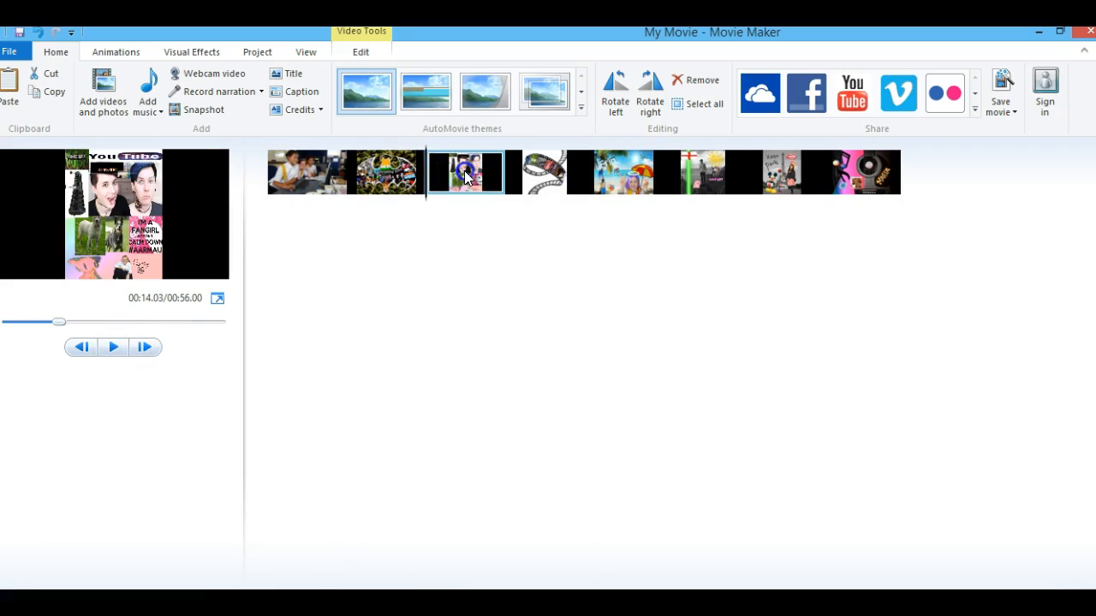
drag(467, 174, 349, 180)
drag(706, 174, 431, 179)
click(777, 195)
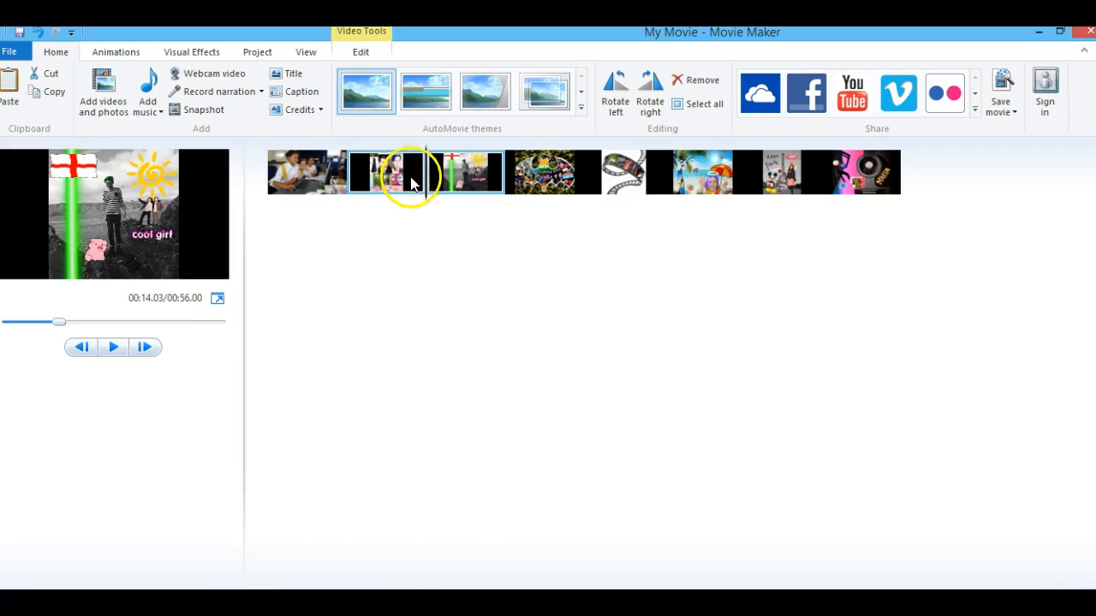
click(115, 347)
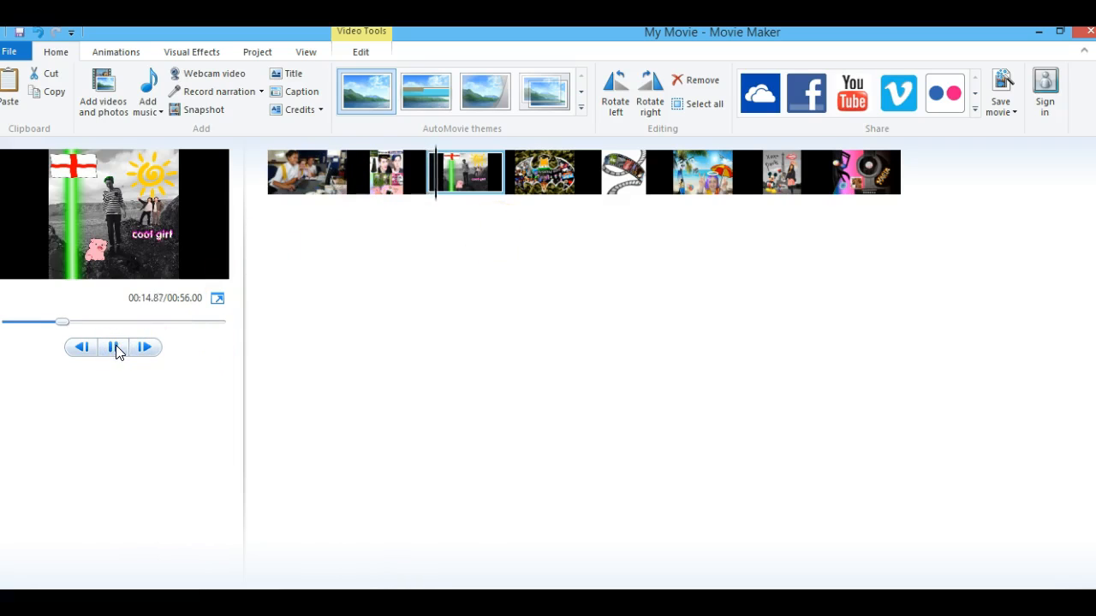
click(116, 347)
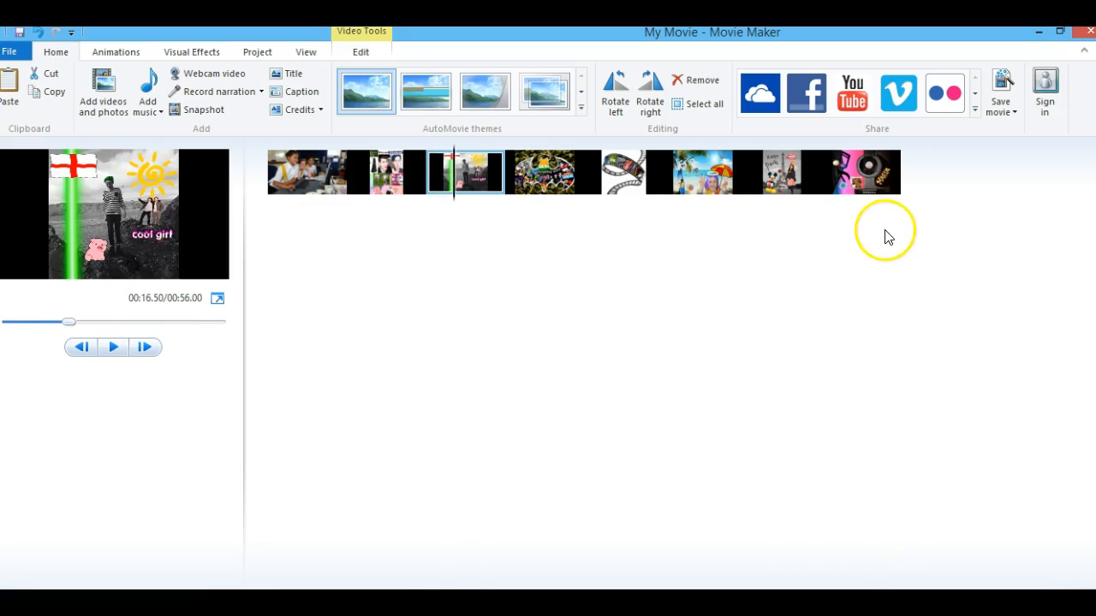
Step: Set the duration of the first photo in the storyboard to 2.00 seconds
click(309, 178)
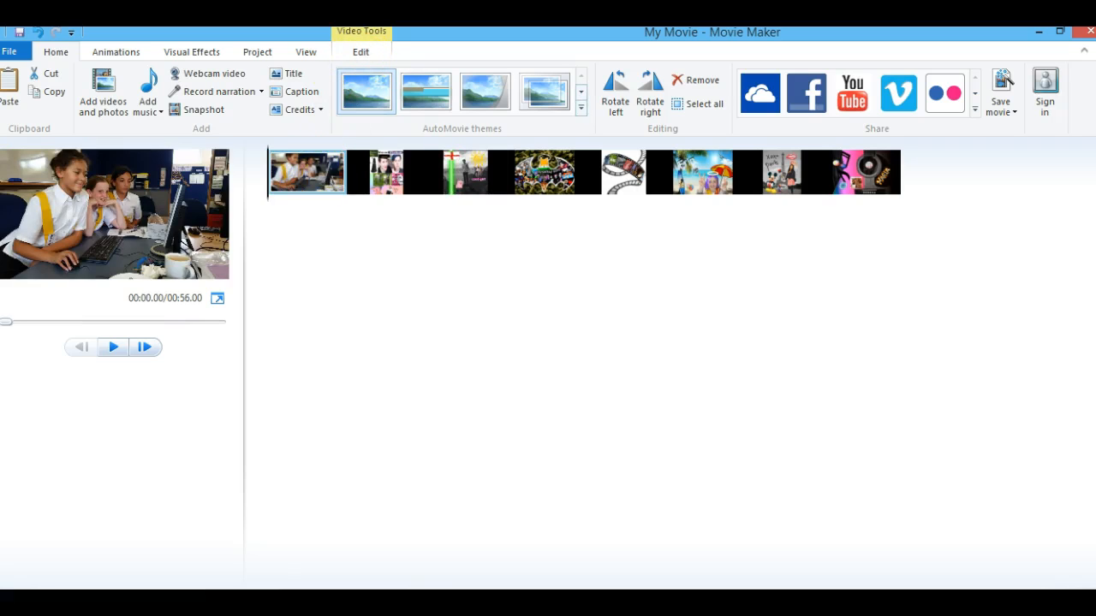
click(361, 52)
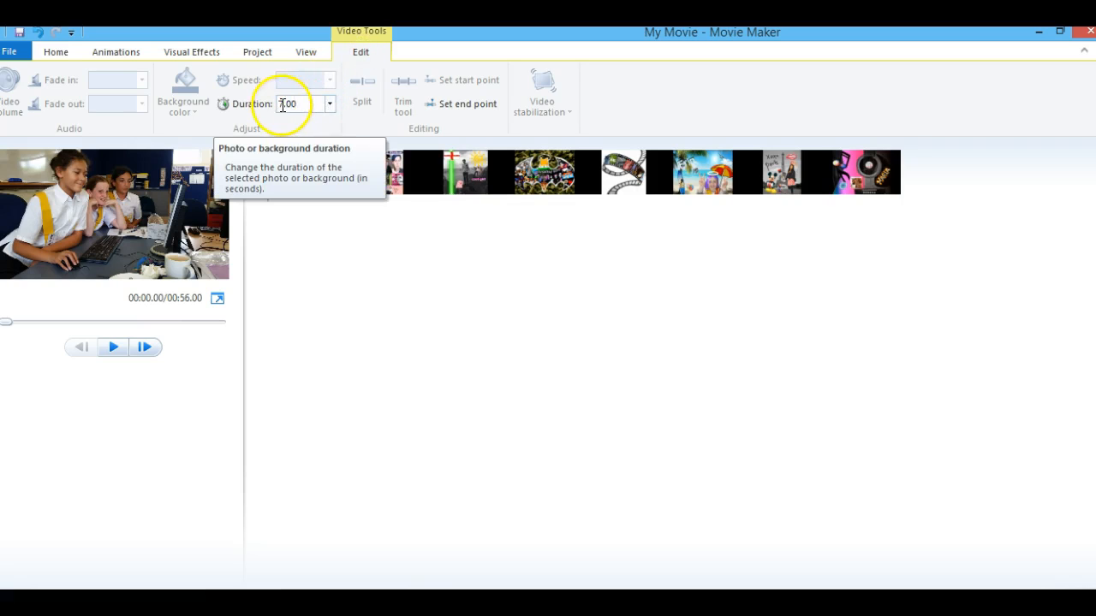
click(330, 106)
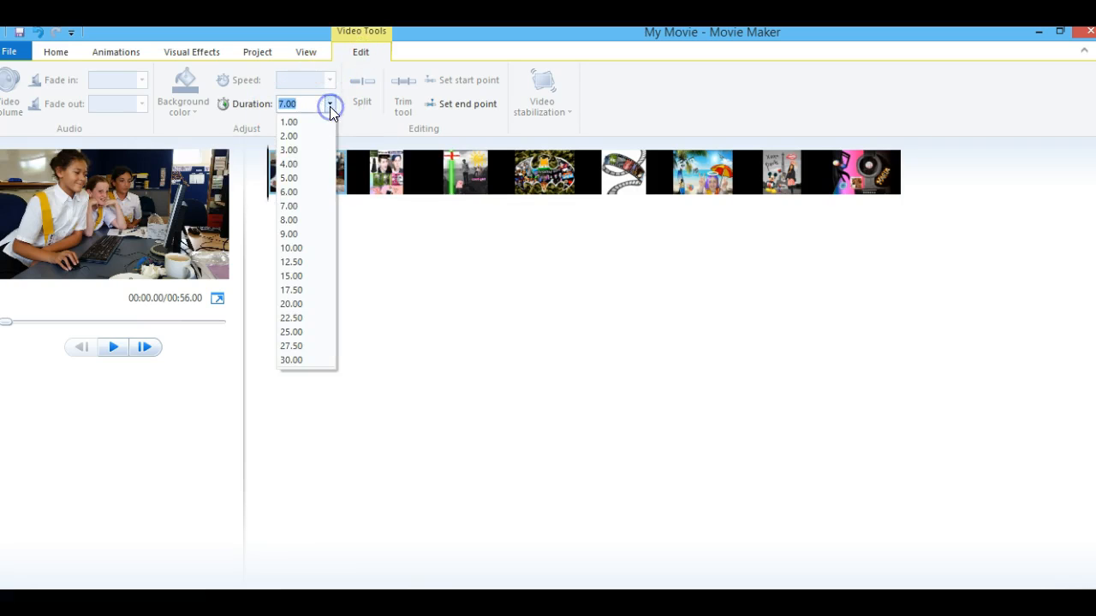
click(304, 140)
Step: Set the duration of all the photos in the storyboard to 2.00 seconds at once and preview the movie
click(357, 171)
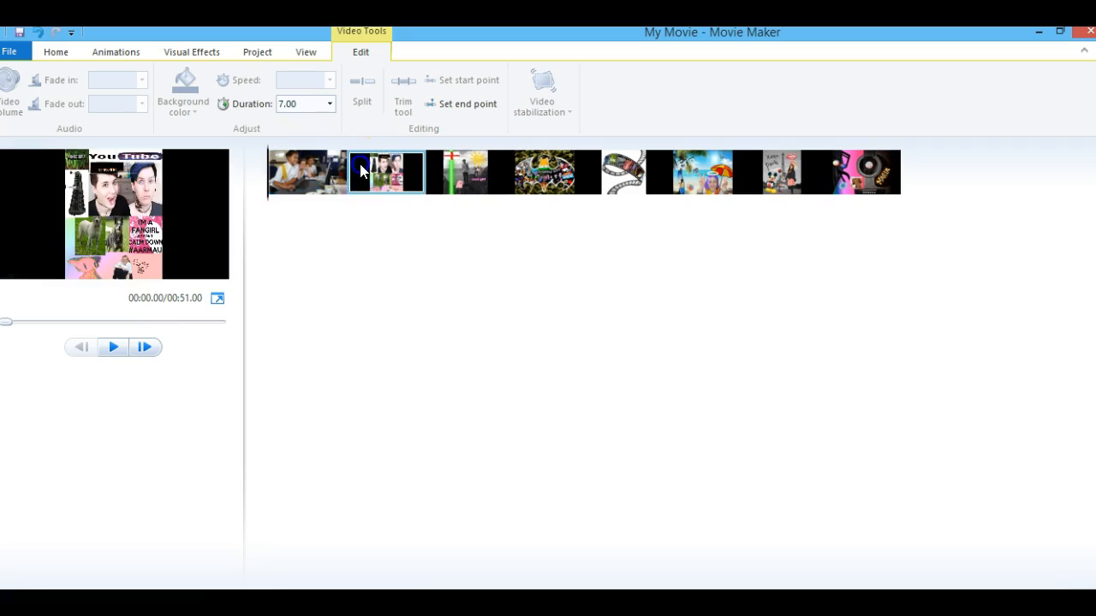
click(483, 184)
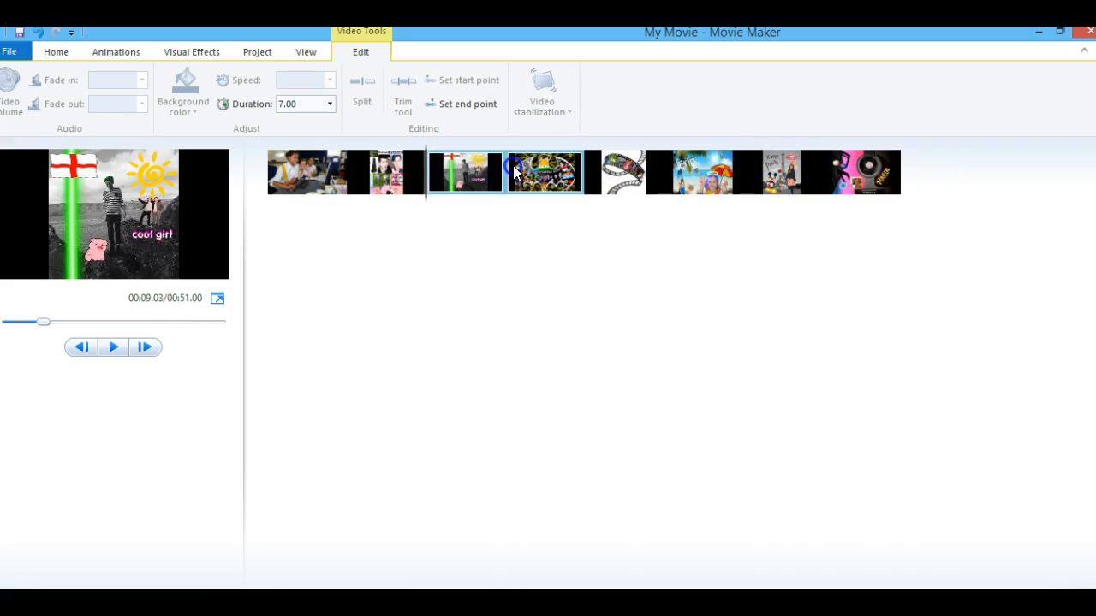
click(332, 172)
ctrl+click(404, 162)
ctrl+click(465, 169)
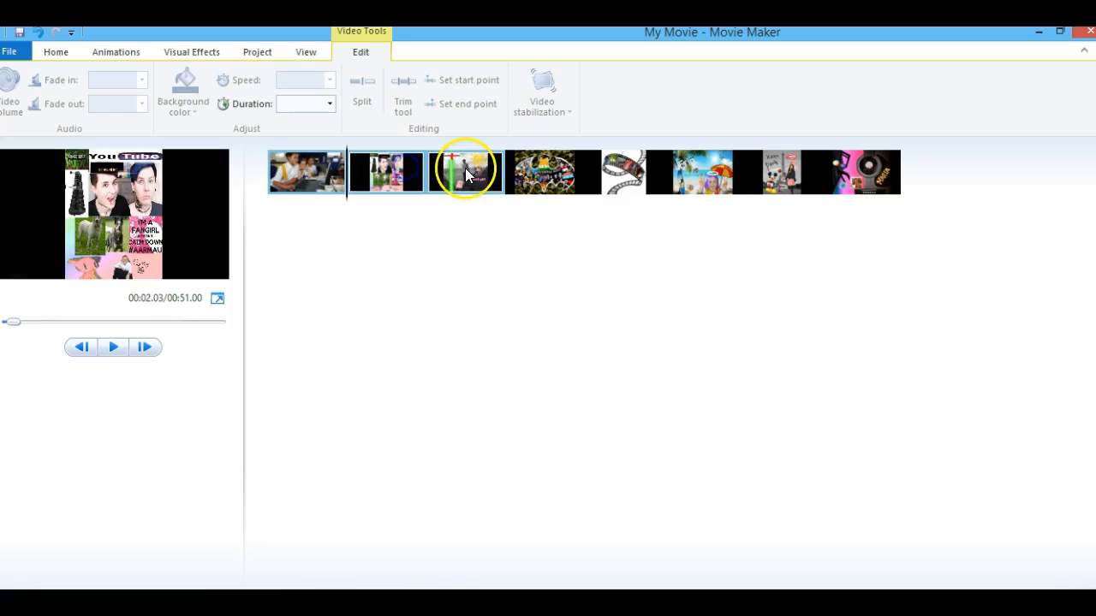
ctrl+click(548, 176)
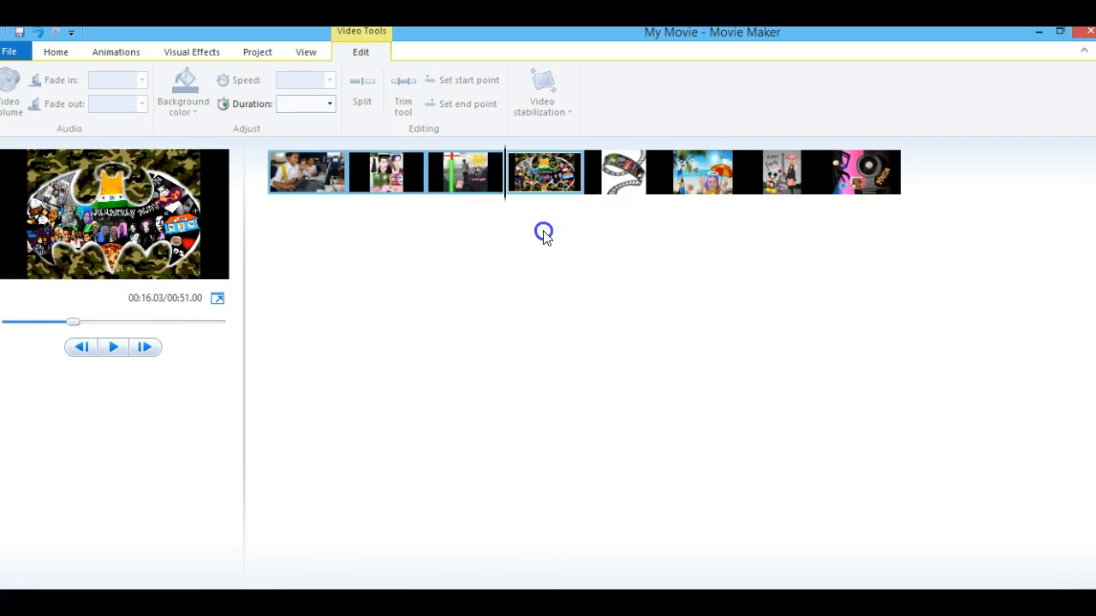
key(ctrl+a)
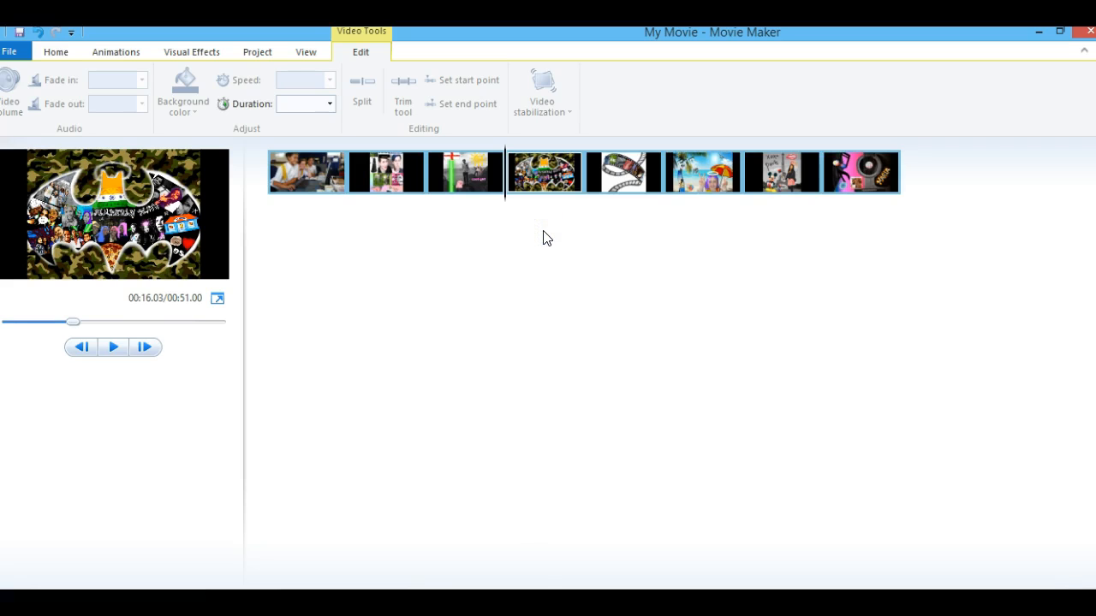
click(330, 104)
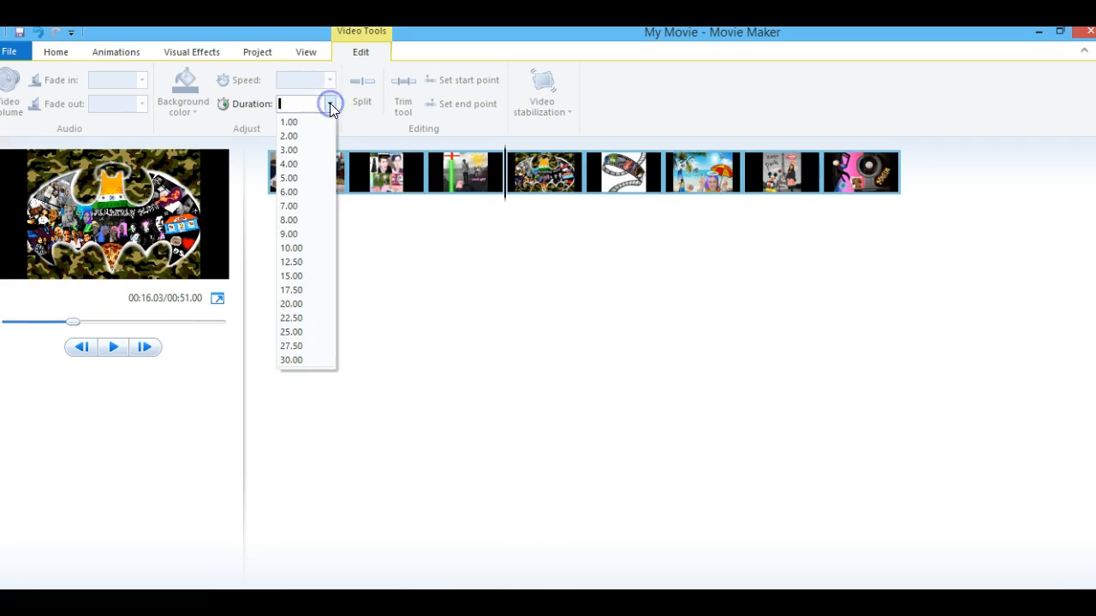
click(293, 137)
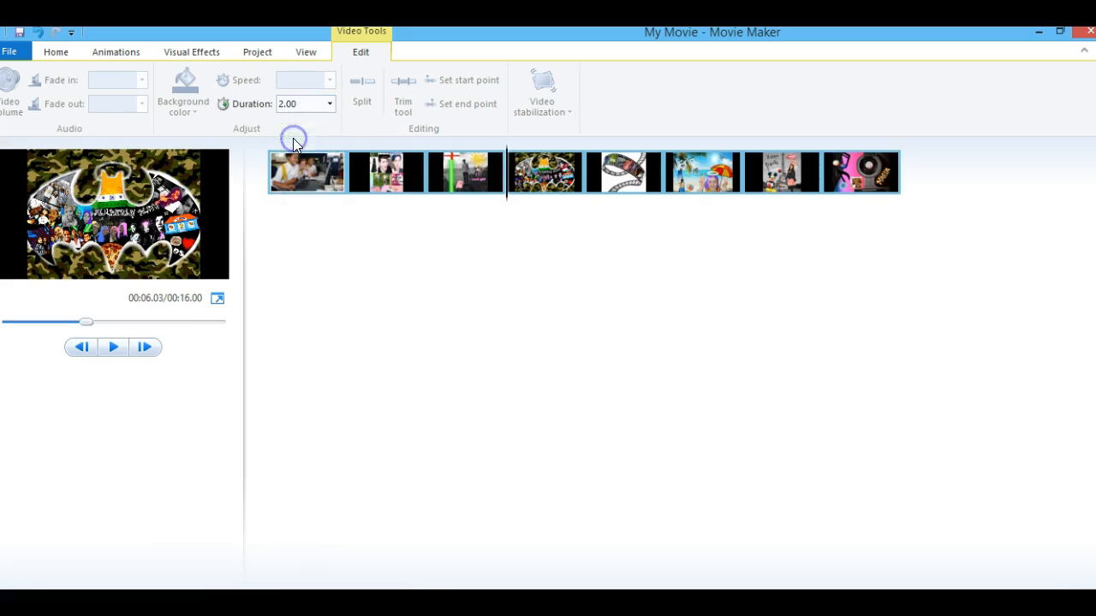
click(115, 348)
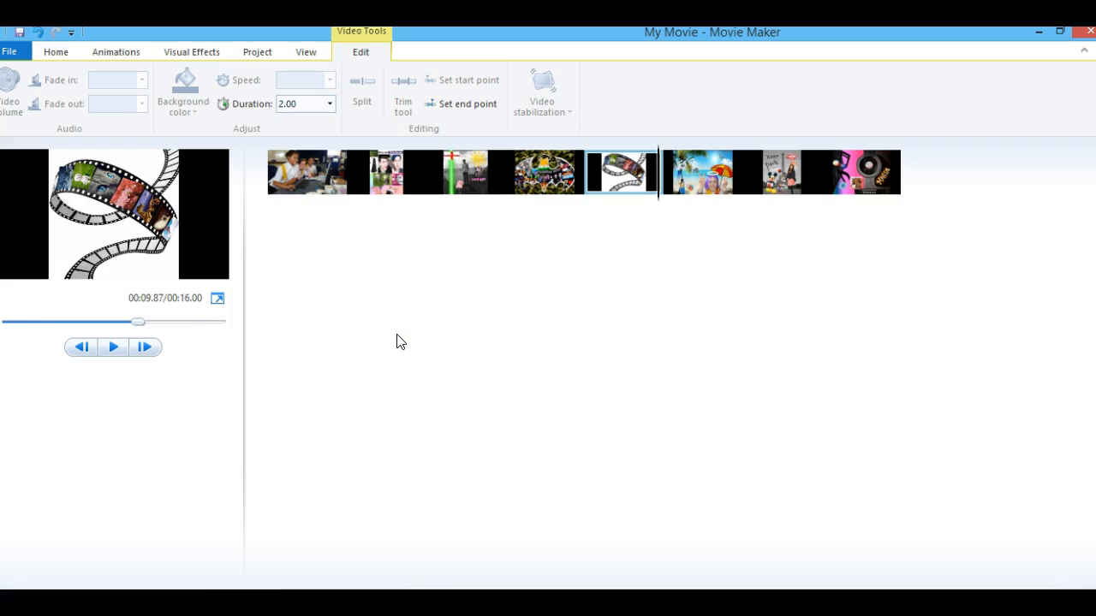
Step: Insert a title slide before the first photo and select its placeholder text
click(331, 188)
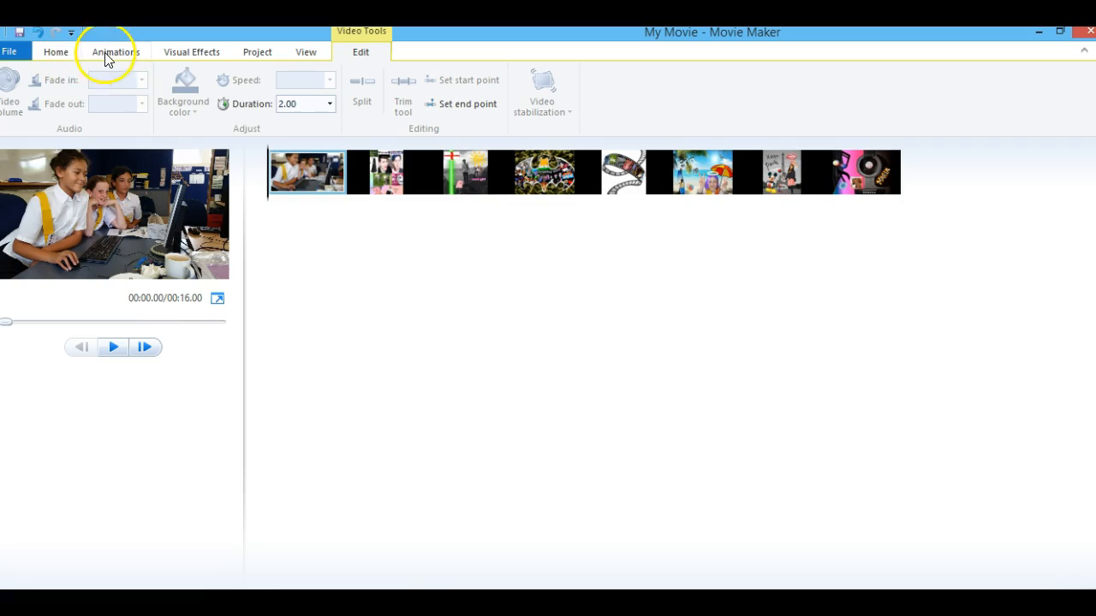
click(56, 52)
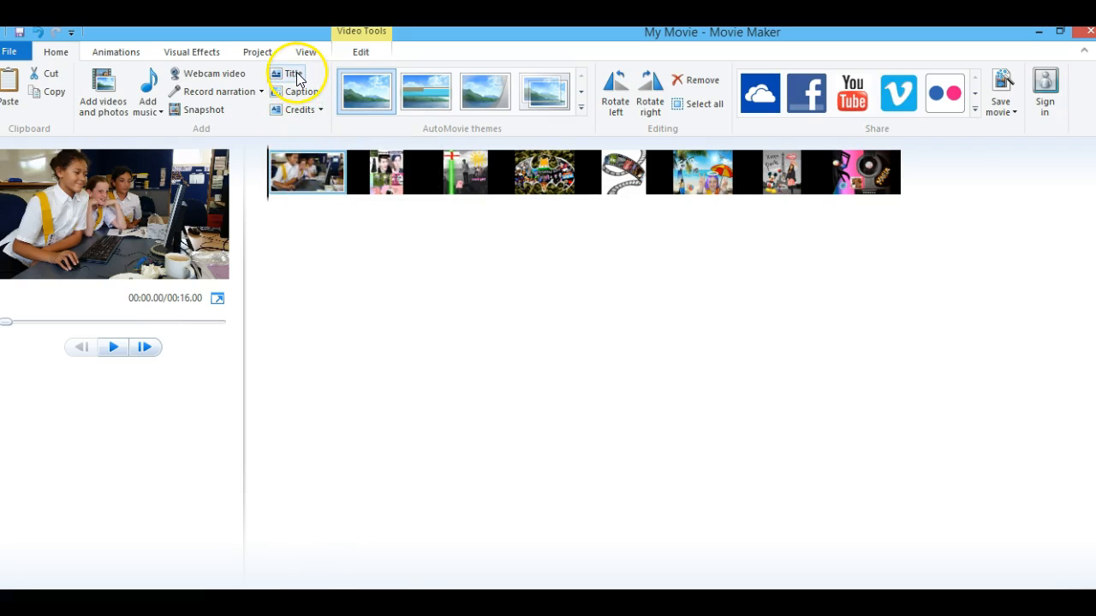
click(295, 75)
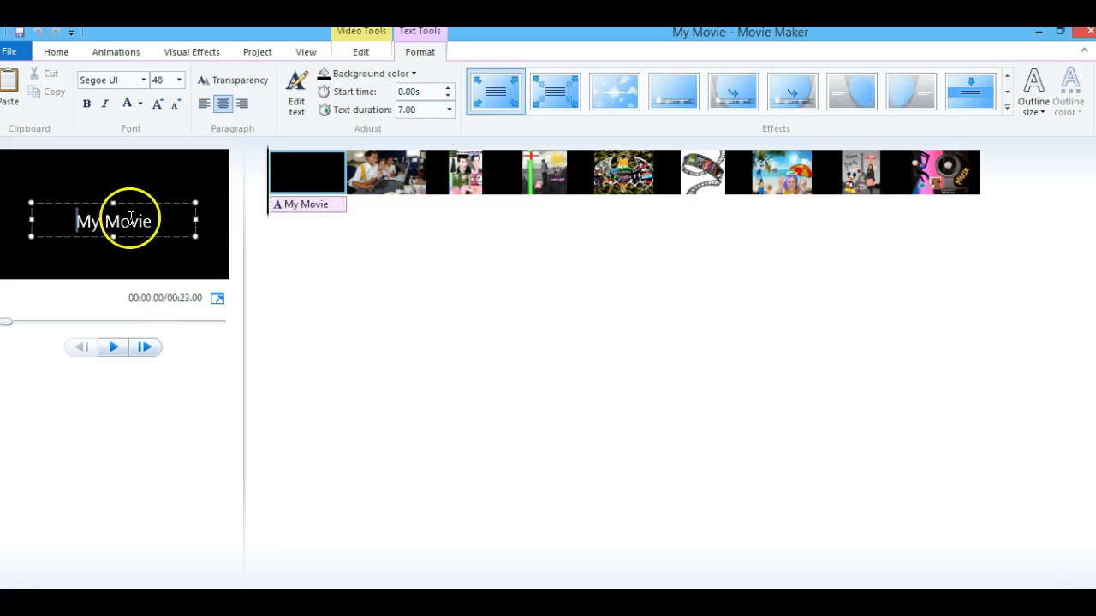
triple_click(131, 218)
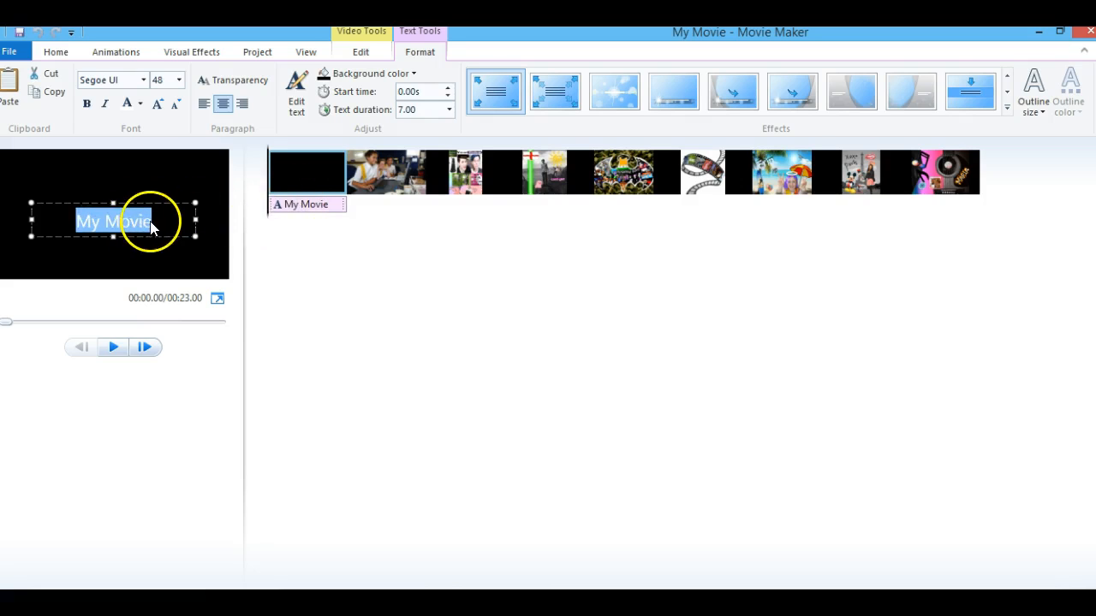
Step: Set the text duration of the "My Movie" title to 2.00 seconds
click(151, 223)
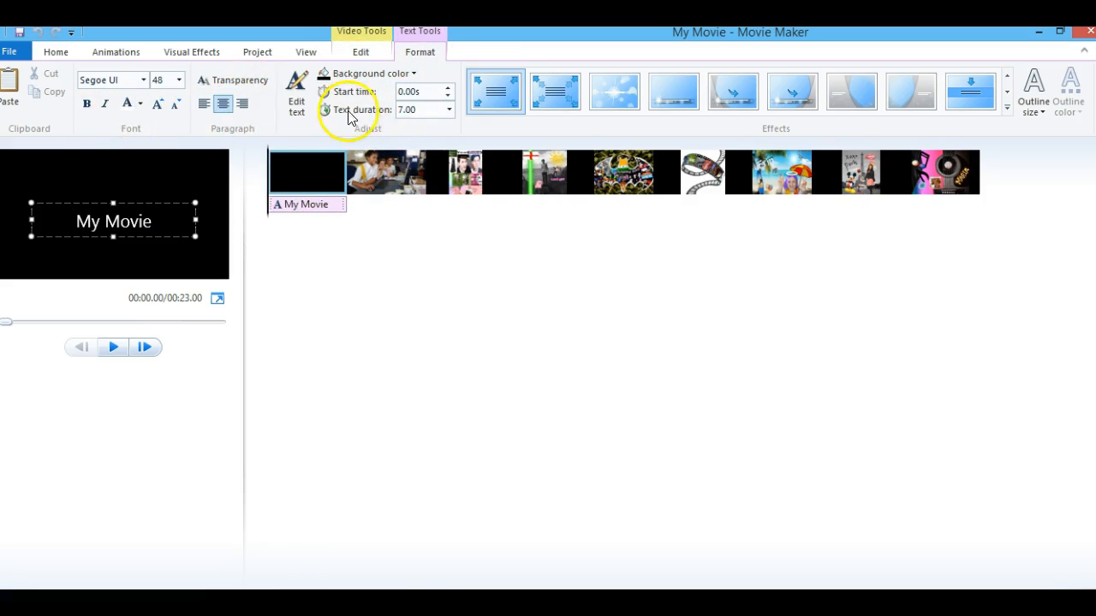
click(449, 110)
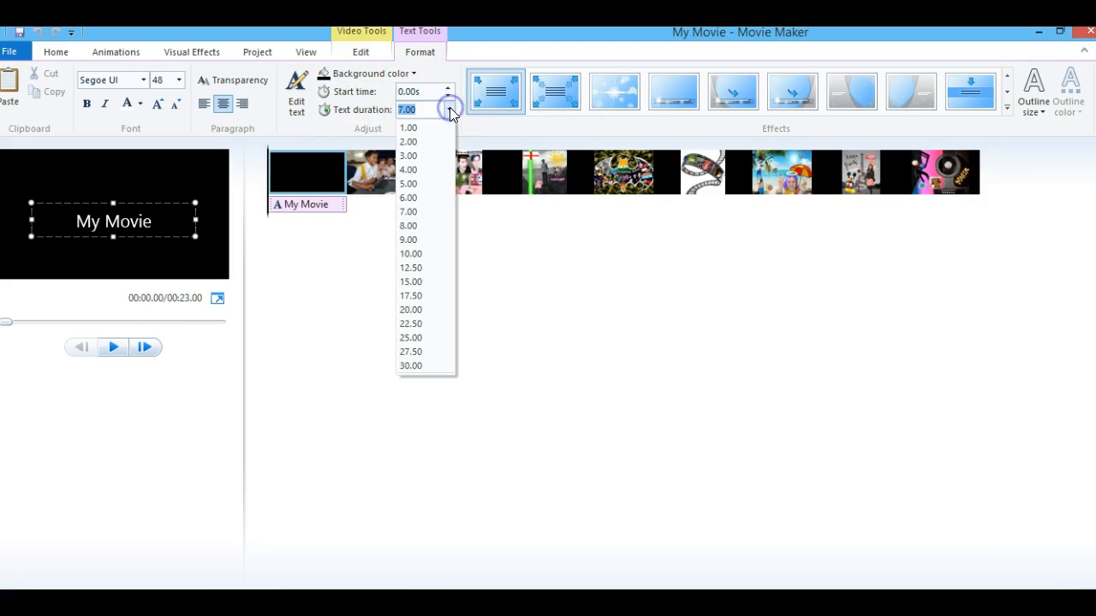
click(411, 140)
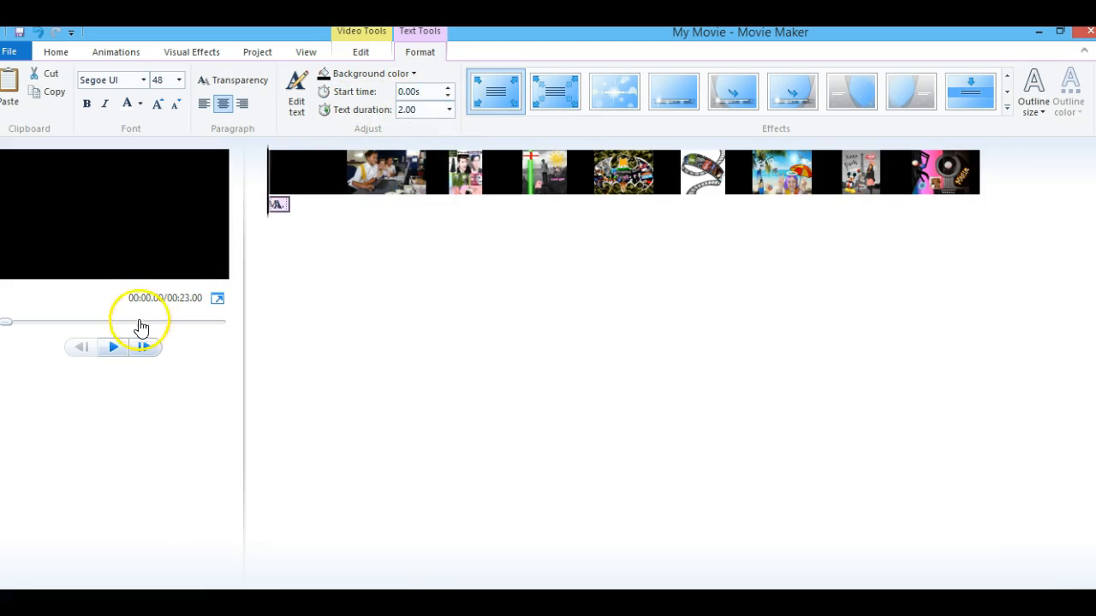
Step: Preview the start of the movie to check the title timing and reselect the "My Movie" text
click(114, 347)
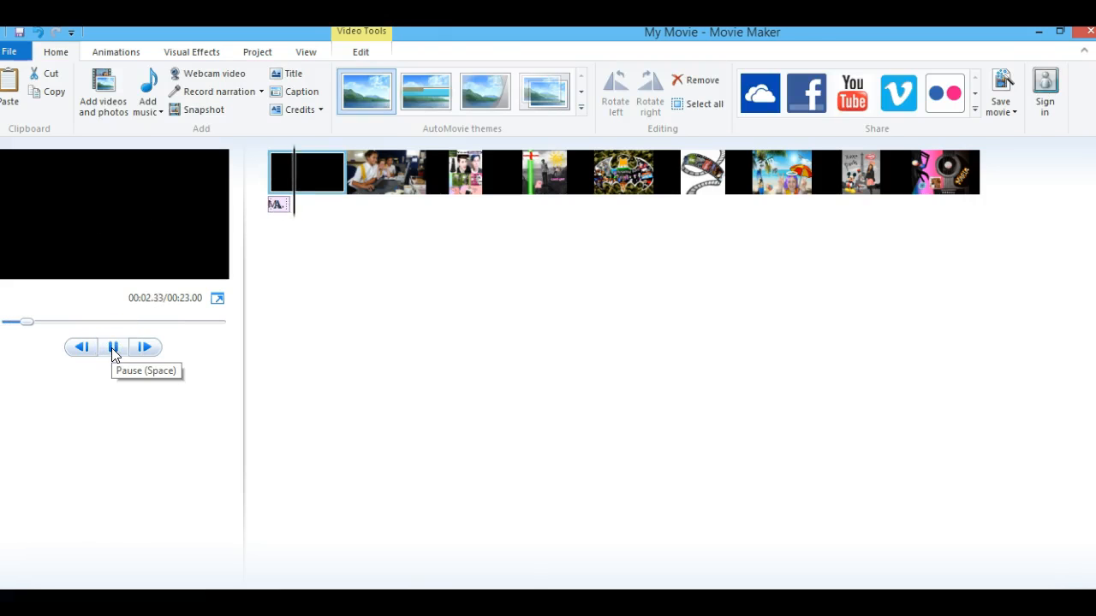
click(113, 347)
click(278, 206)
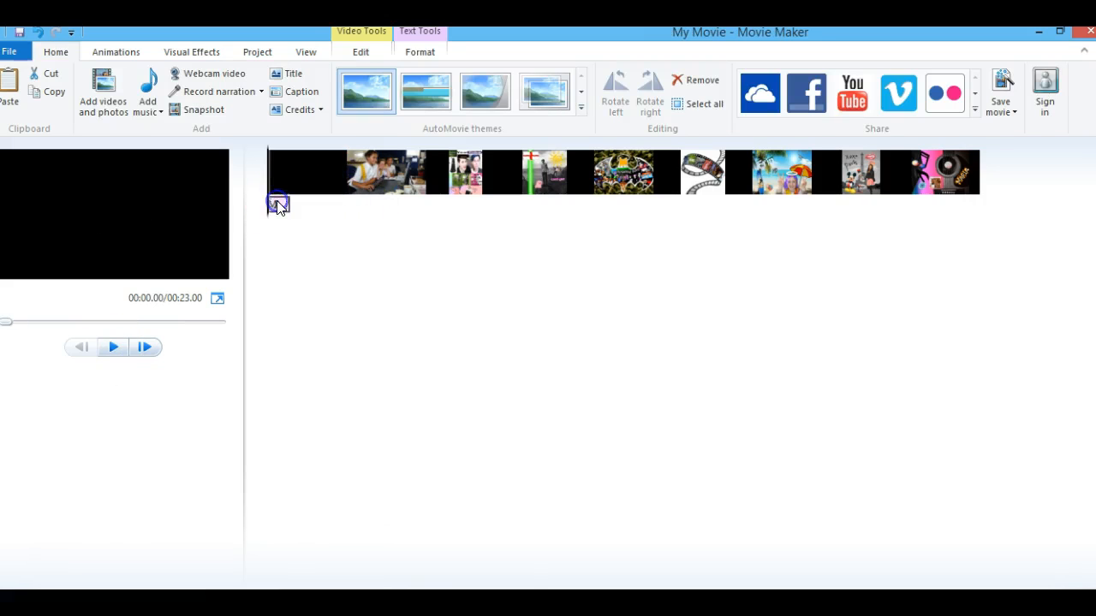
Step: Set the duration of the black title slide to 2.00 seconds and preview the opening of the movie
click(308, 173)
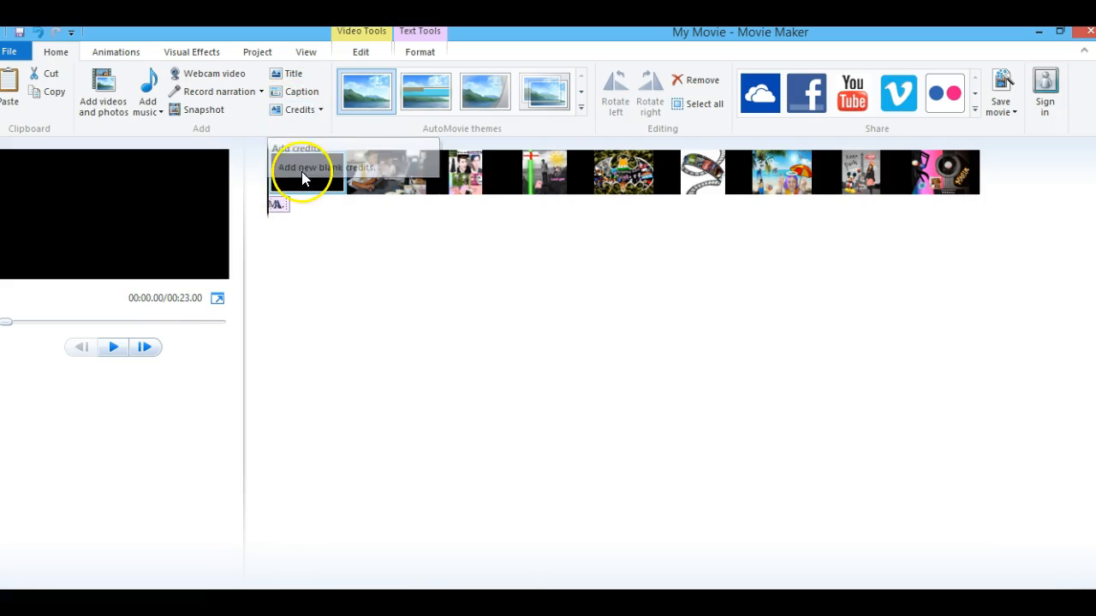
click(377, 55)
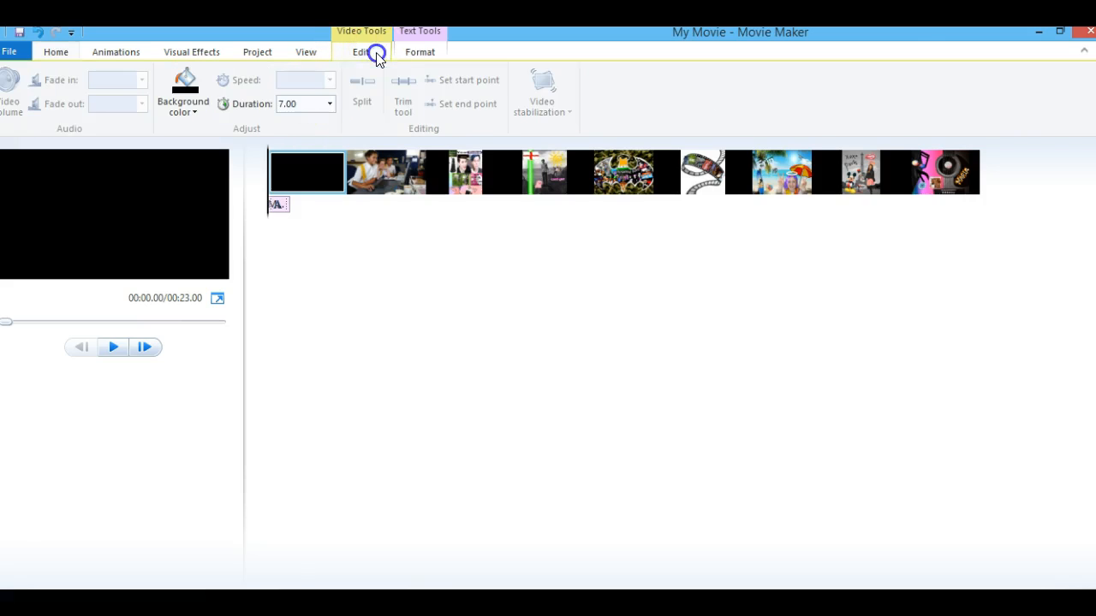
click(330, 103)
click(306, 140)
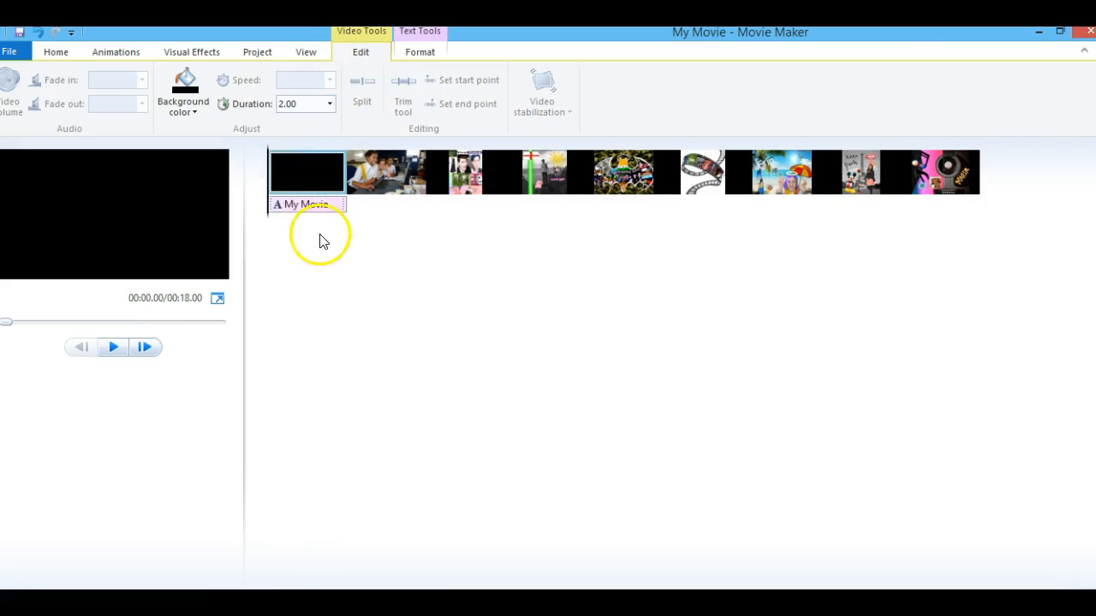
click(113, 347)
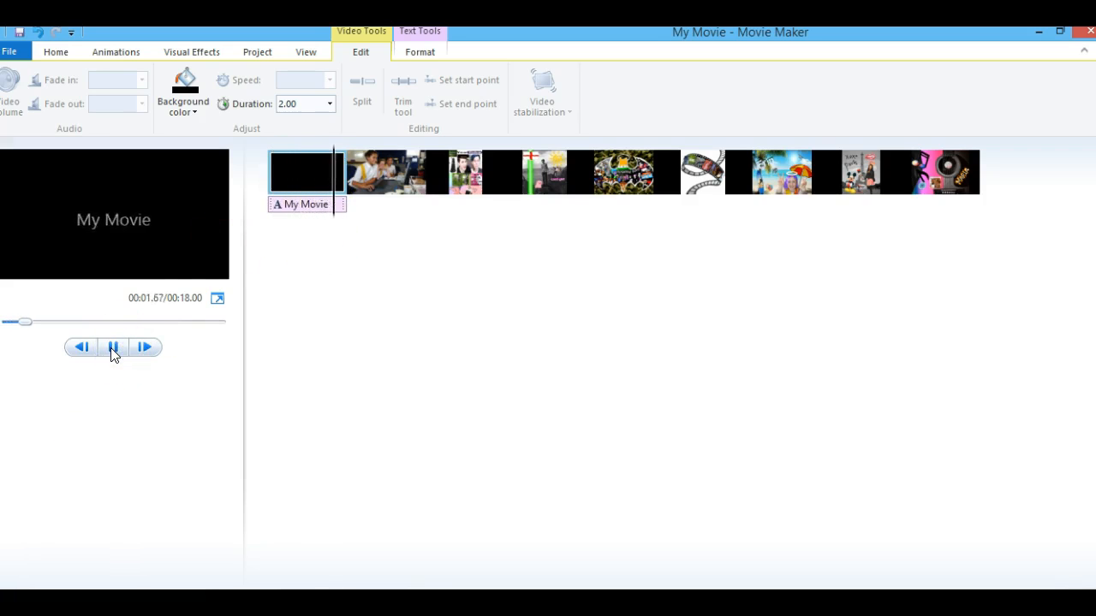
click(113, 349)
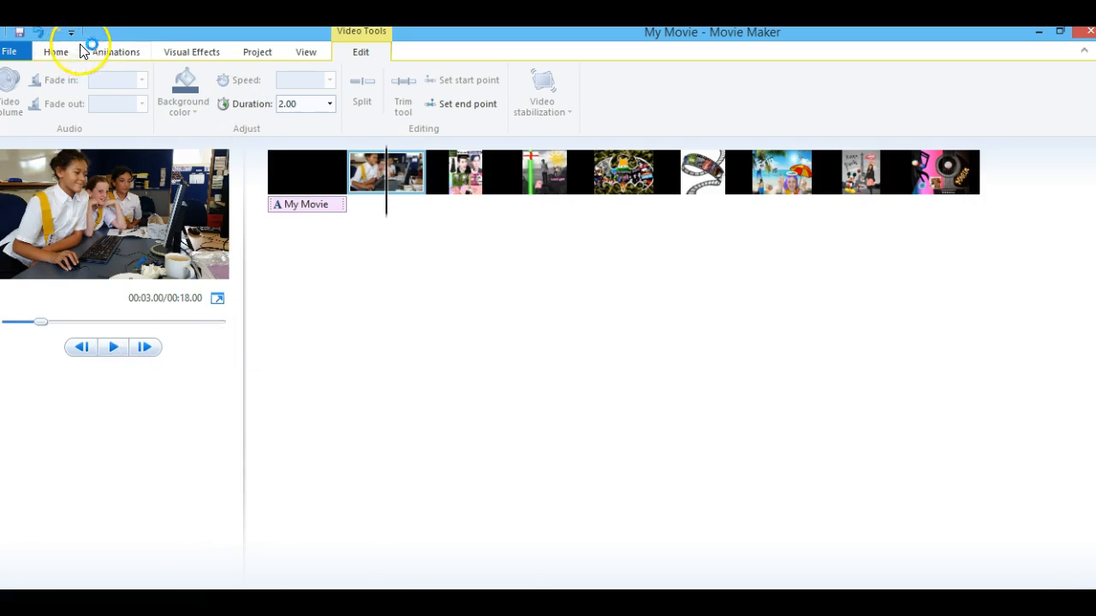
Step: Apply the "Diagonal - cross out" transition to the first photo after the title and preview it
click(108, 53)
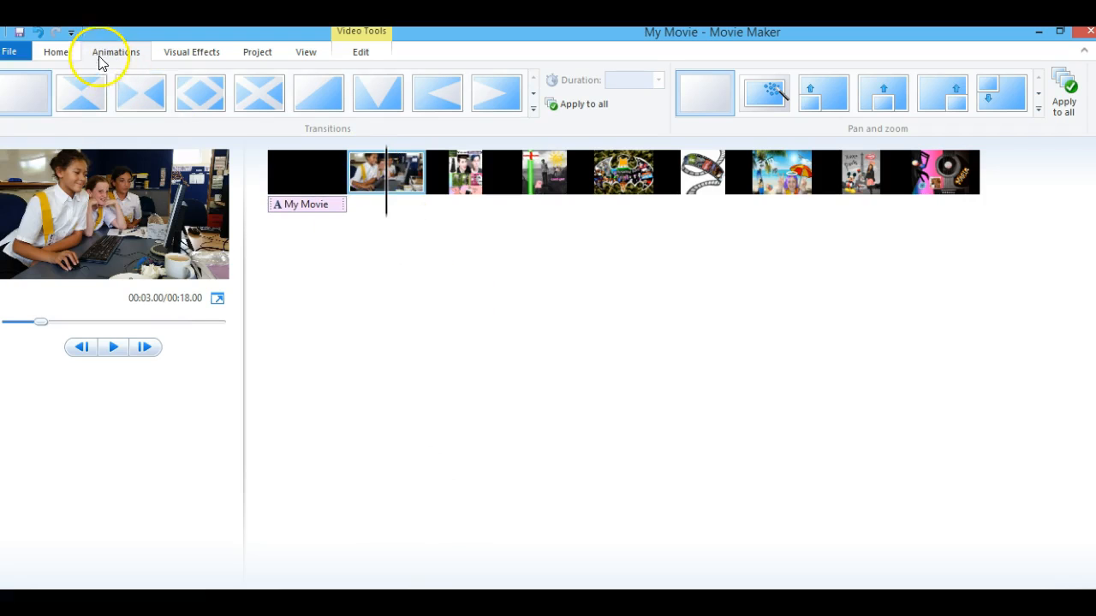
click(451, 85)
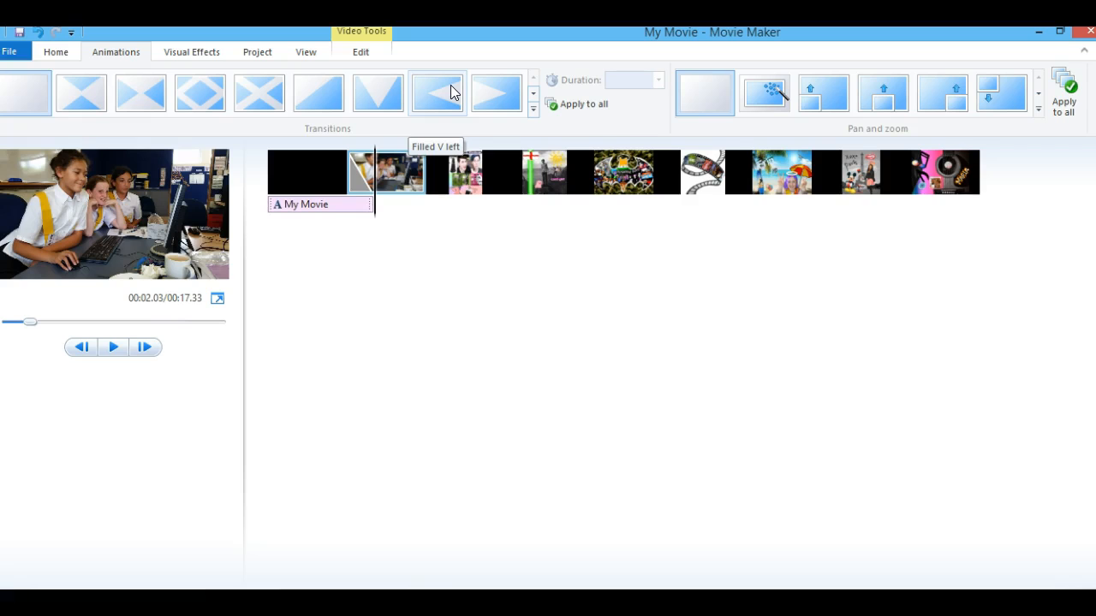
click(248, 100)
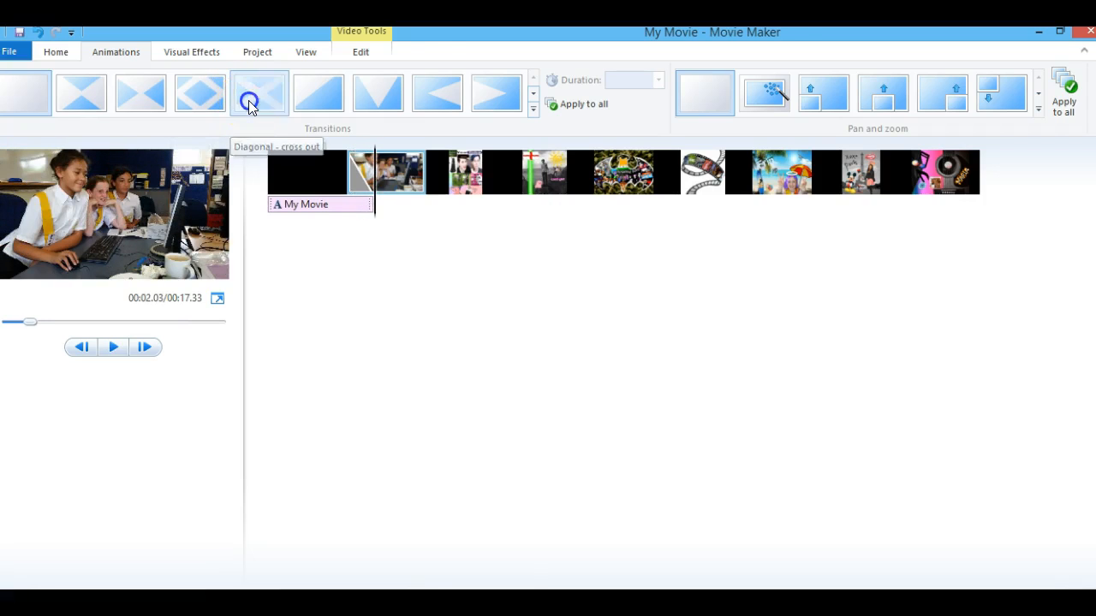
click(113, 347)
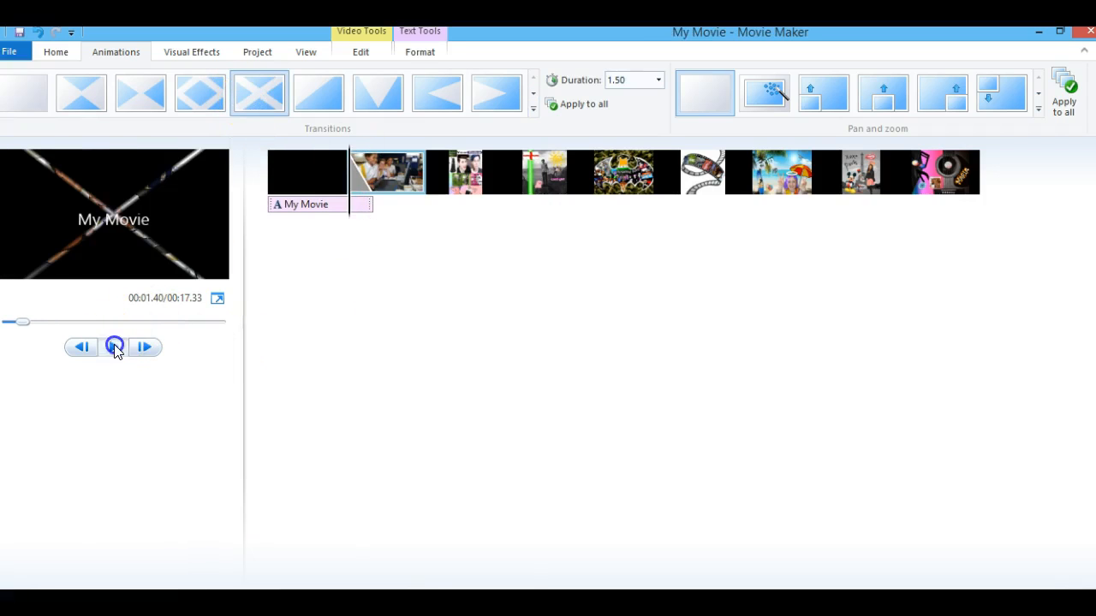
click(114, 347)
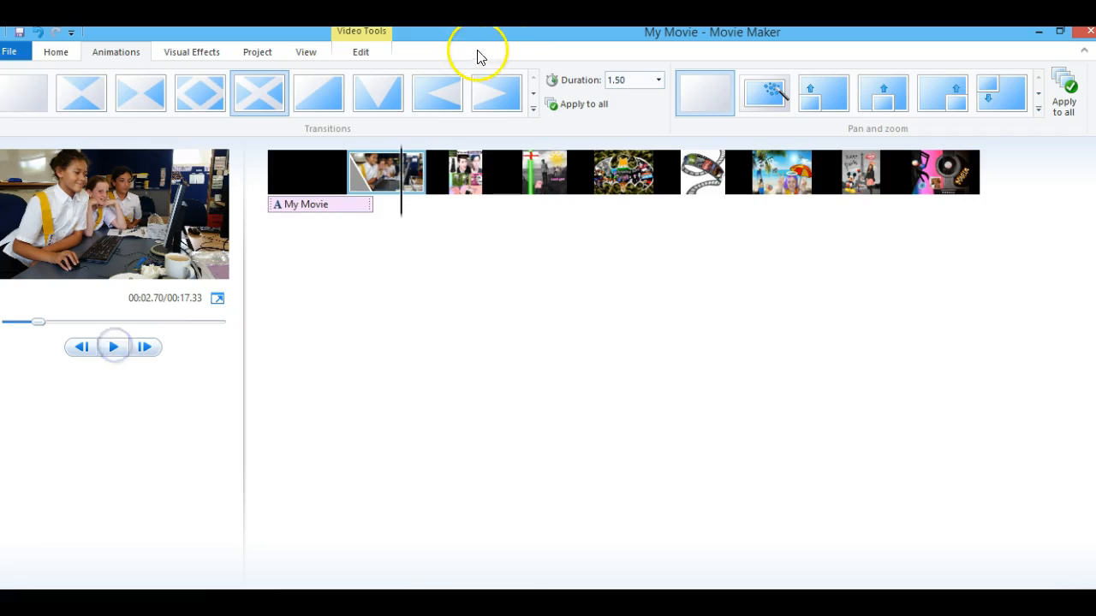
Step: Change the first photo's transition to the checkerboard from the Patterns and Shapes group
click(534, 110)
mouse_move(650, 93)
mouse_down()
mouse_move(653, 152)
mouse_move(653, 115)
mouse_up()
click(16, 140)
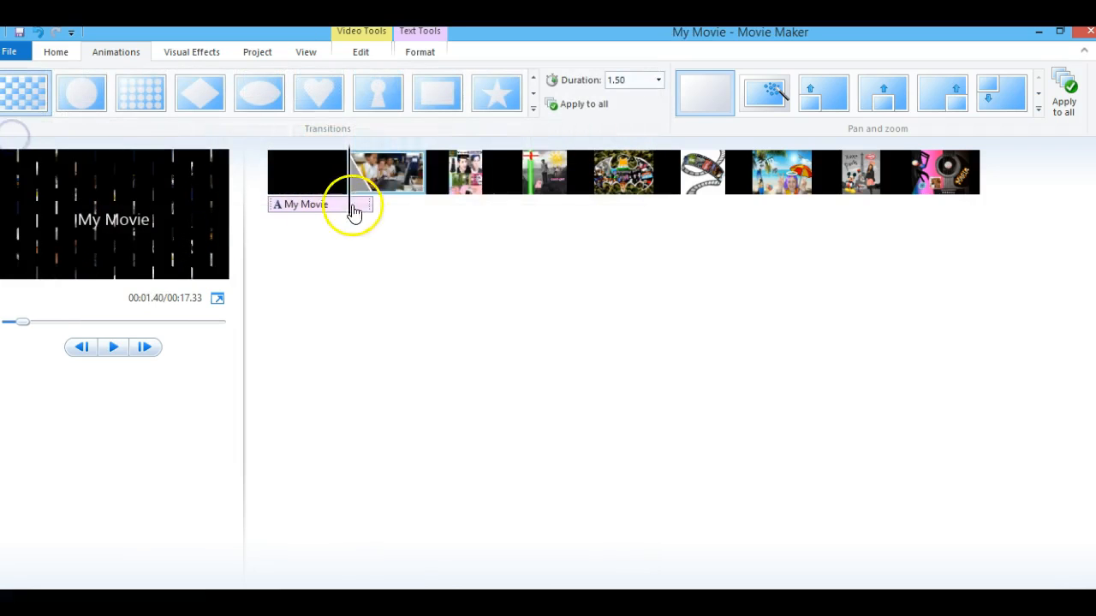
Step: Apply the vertical-bars transition from the Dissolves group to the second photo in the storyboard
click(460, 171)
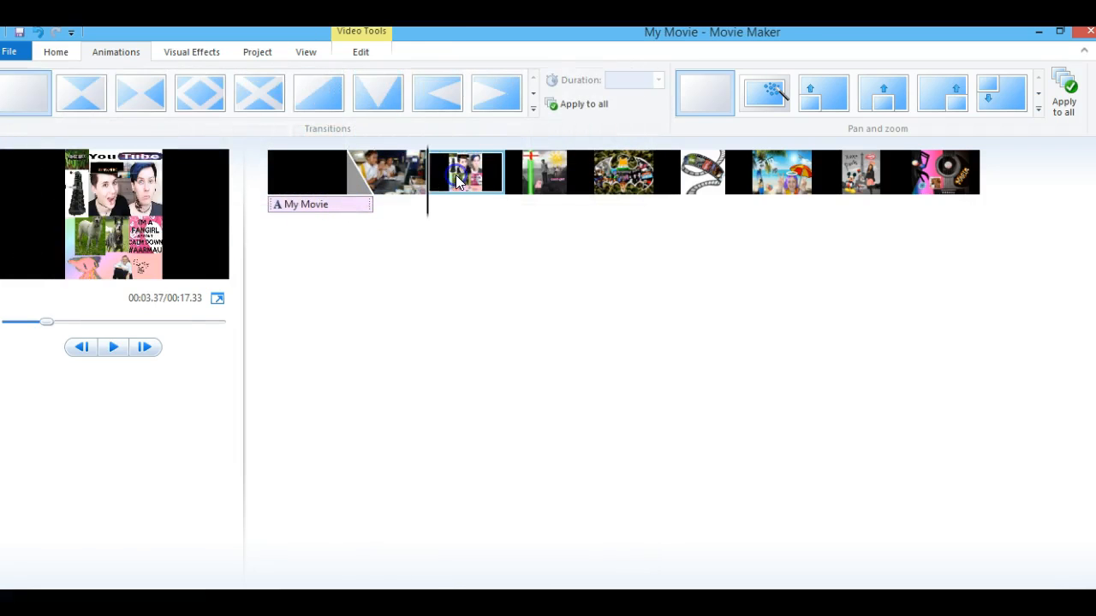
click(535, 109)
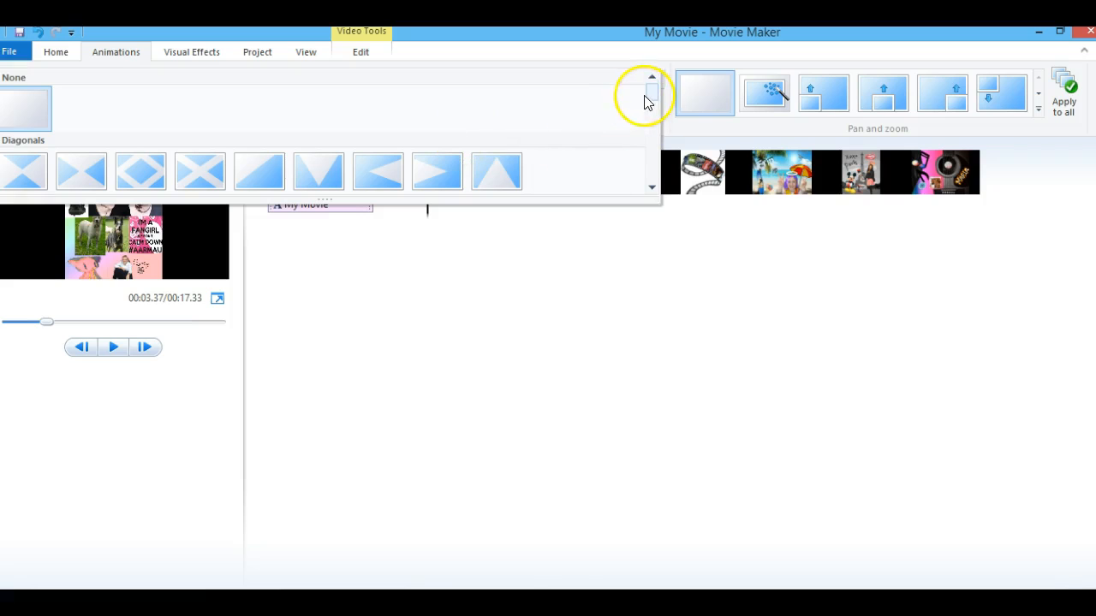
drag(651, 97, 650, 109)
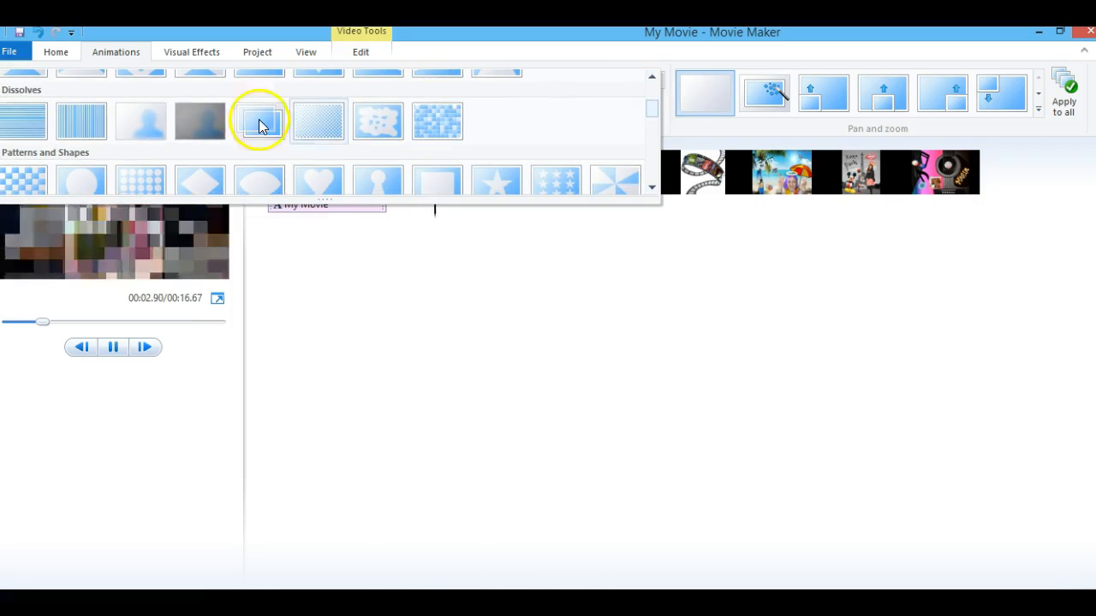
click(77, 121)
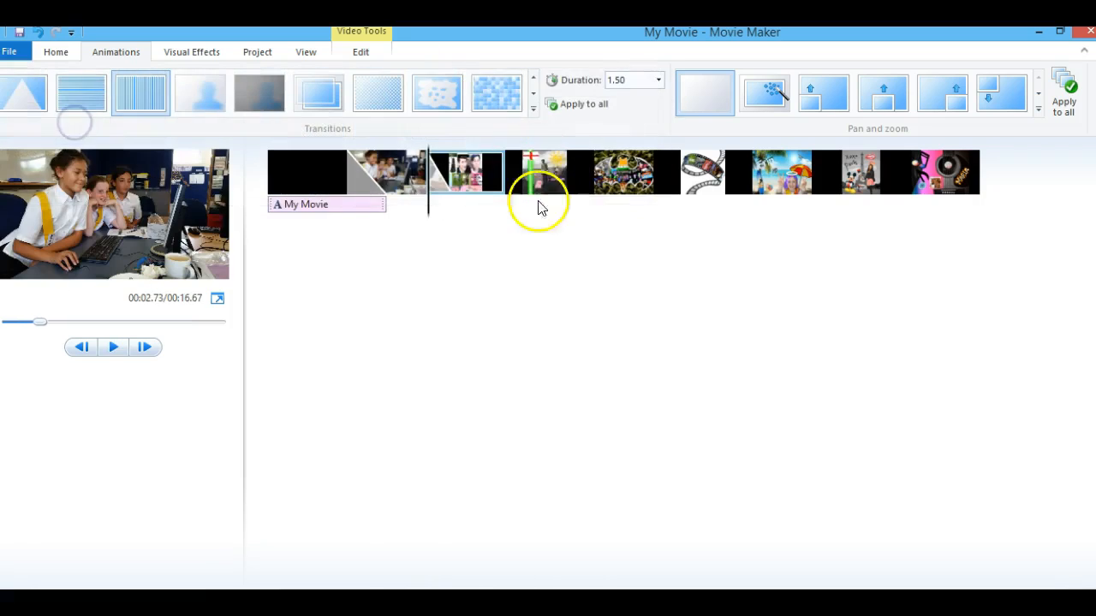
Step: Apply the multiple-stars transition from Patterns and Shapes to the third photo and preview the movie with its transitions
click(545, 168)
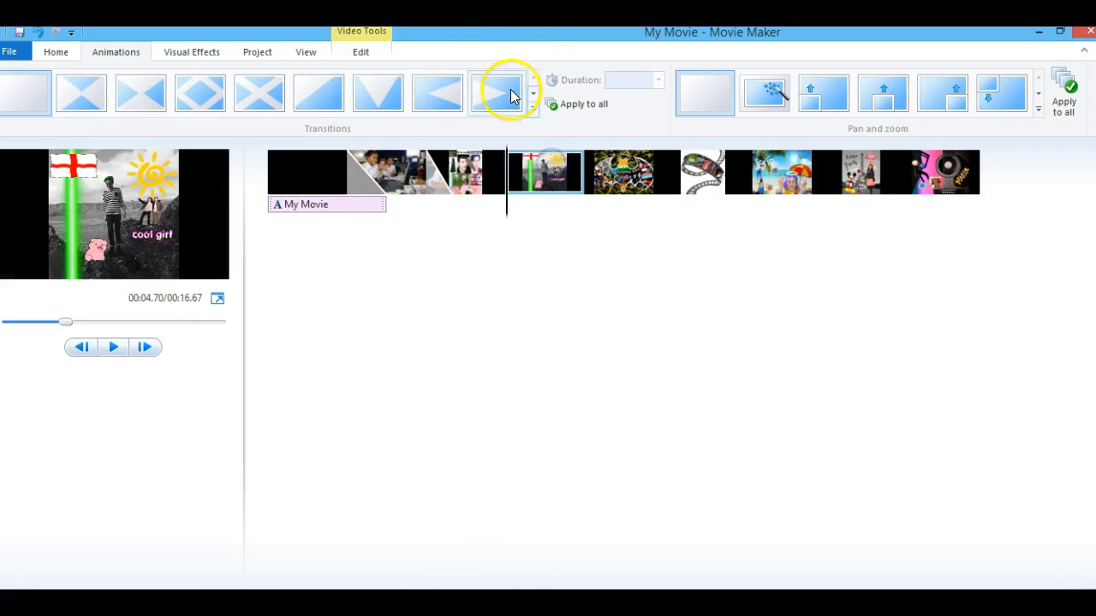
click(533, 110)
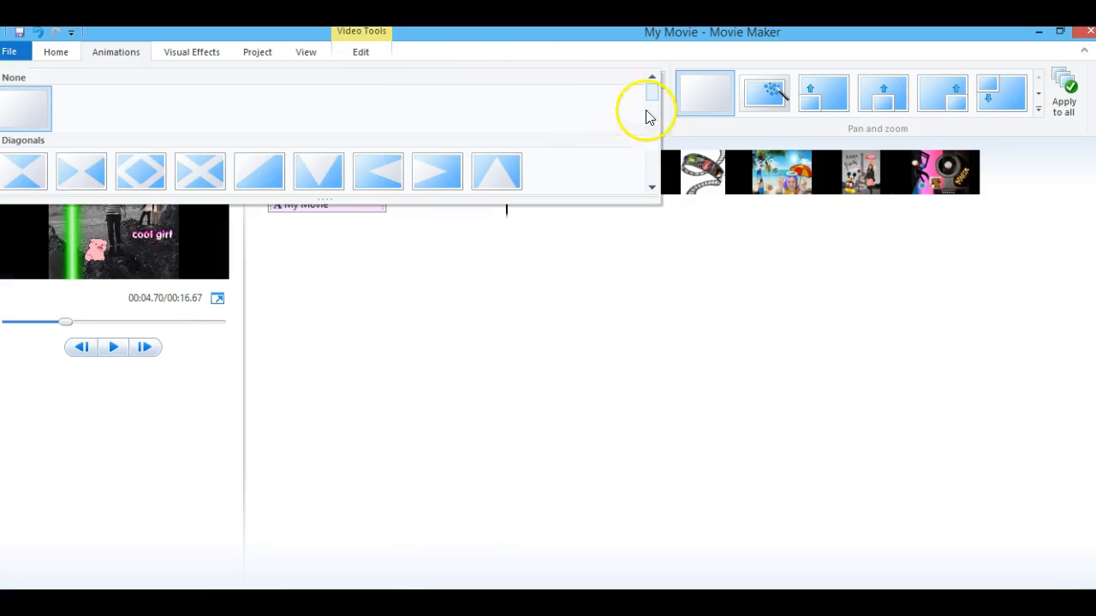
drag(653, 98, 662, 120)
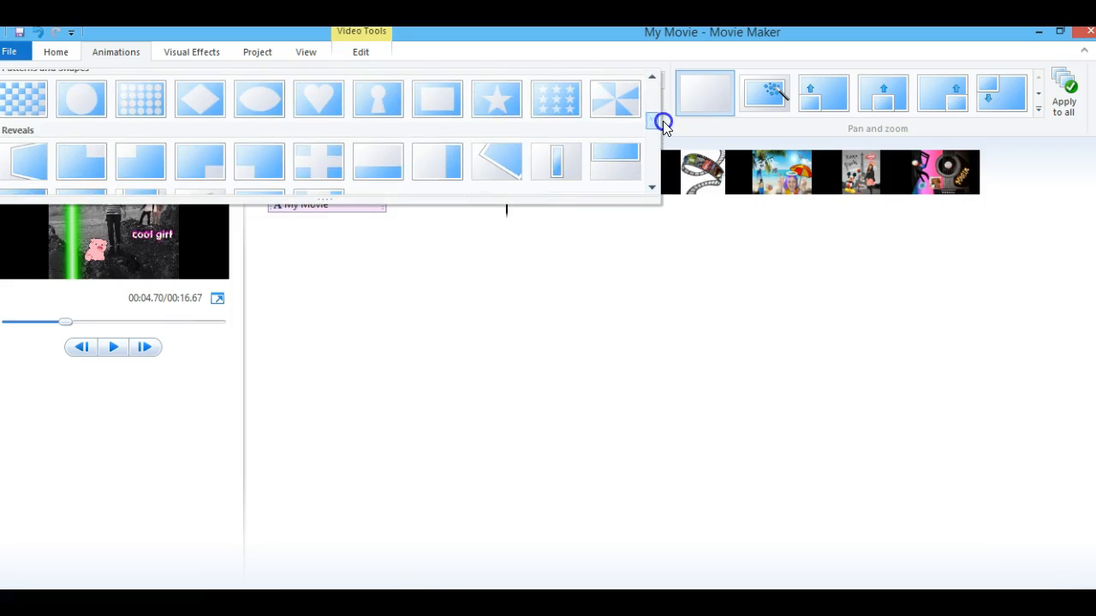
click(548, 98)
click(304, 180)
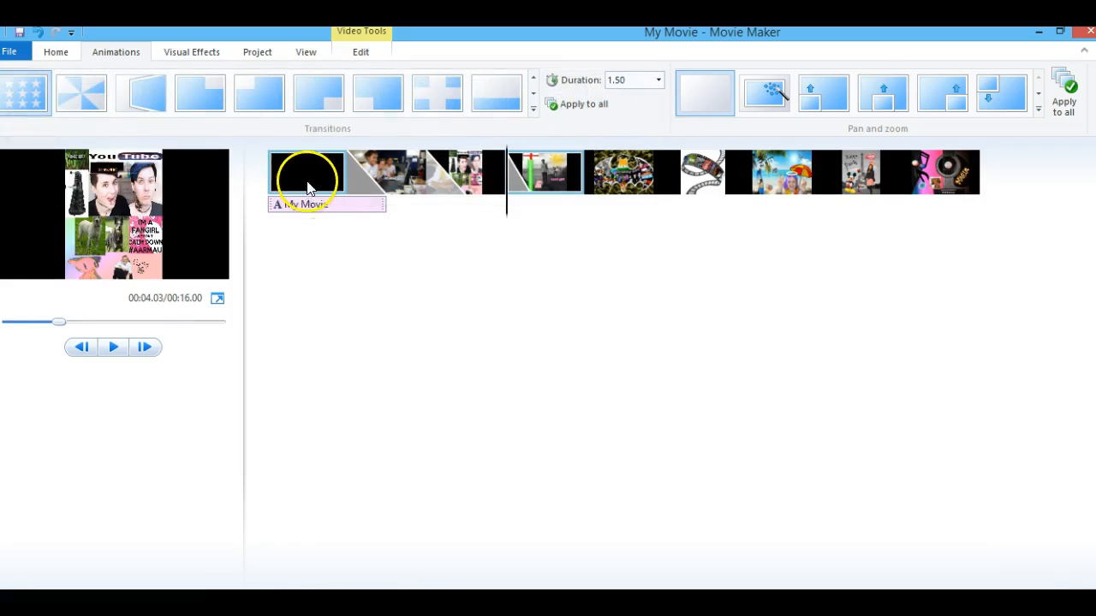
click(117, 348)
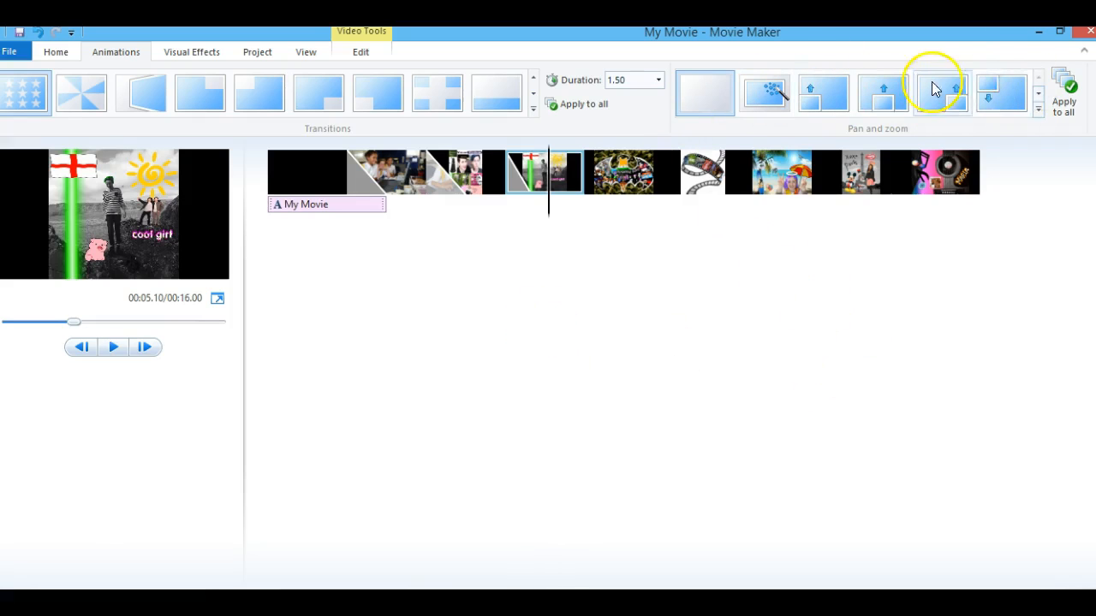
Step: Compare the pan and zoom effects on the third photo and apply the rightward pan along the centre from the Pan only group
click(1040, 109)
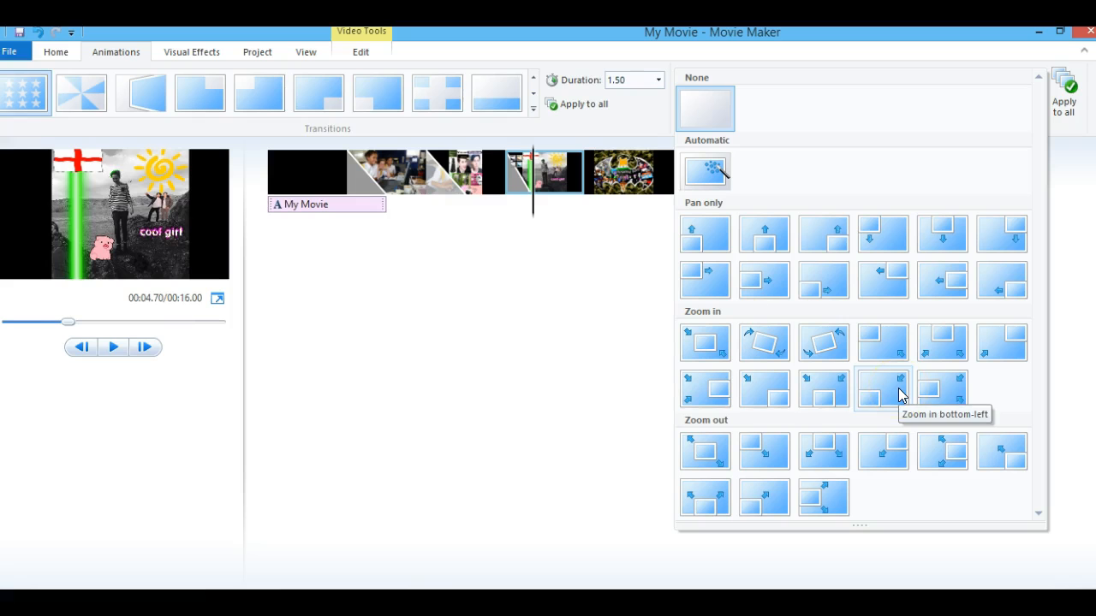
click(707, 234)
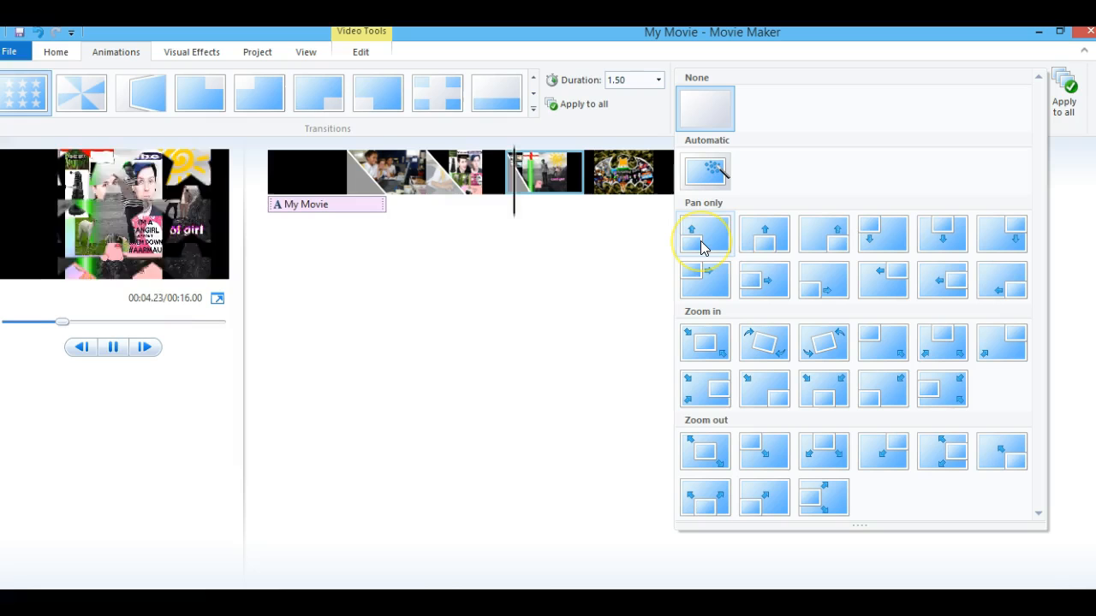
click(681, 235)
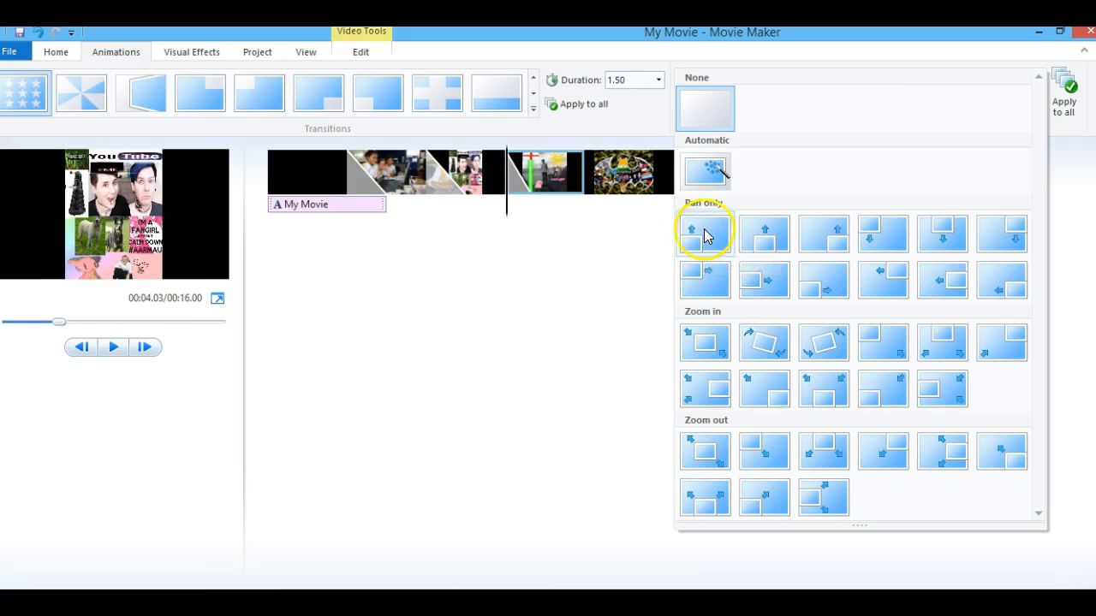
click(762, 230)
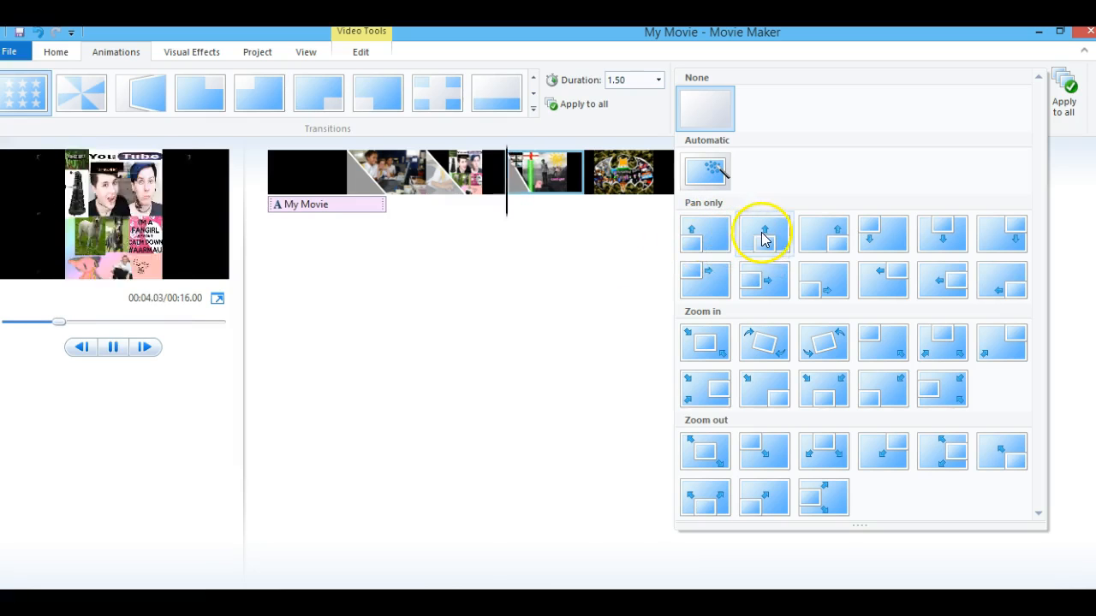
click(824, 239)
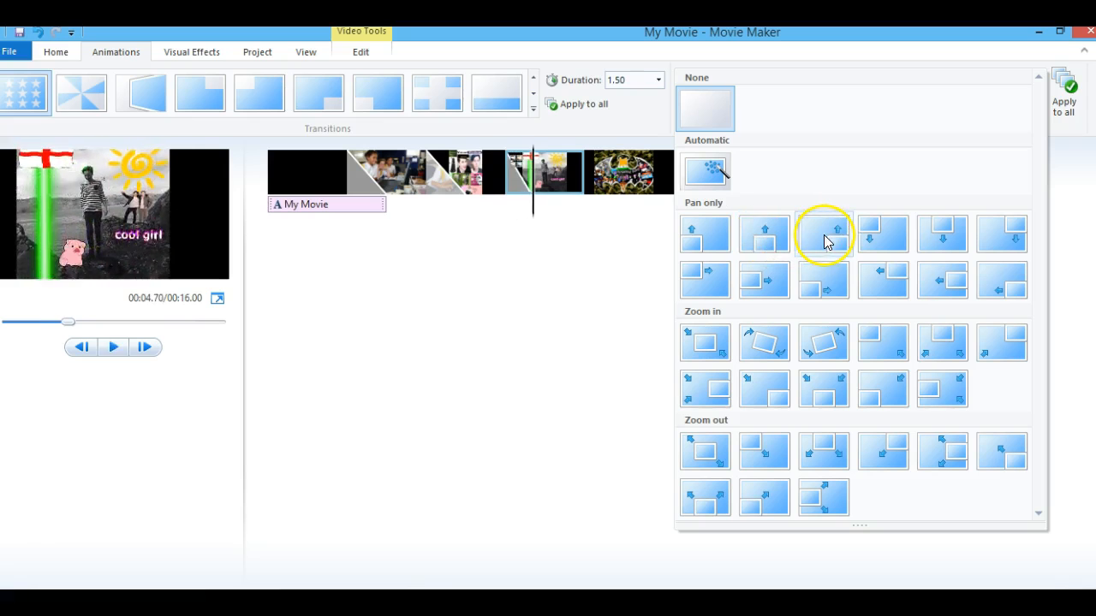
click(889, 239)
click(884, 232)
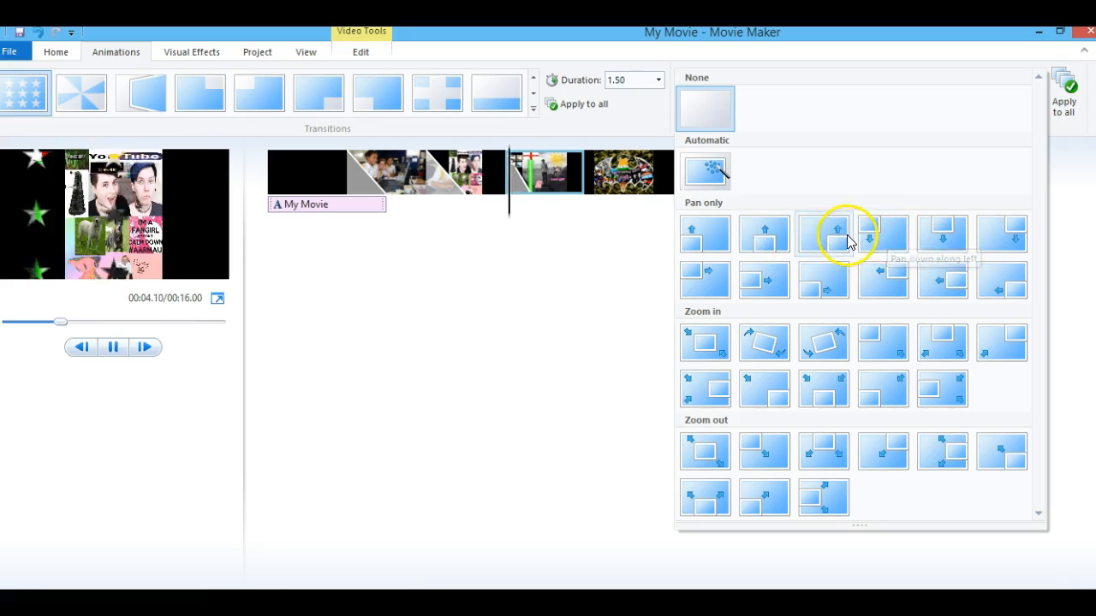
click(948, 218)
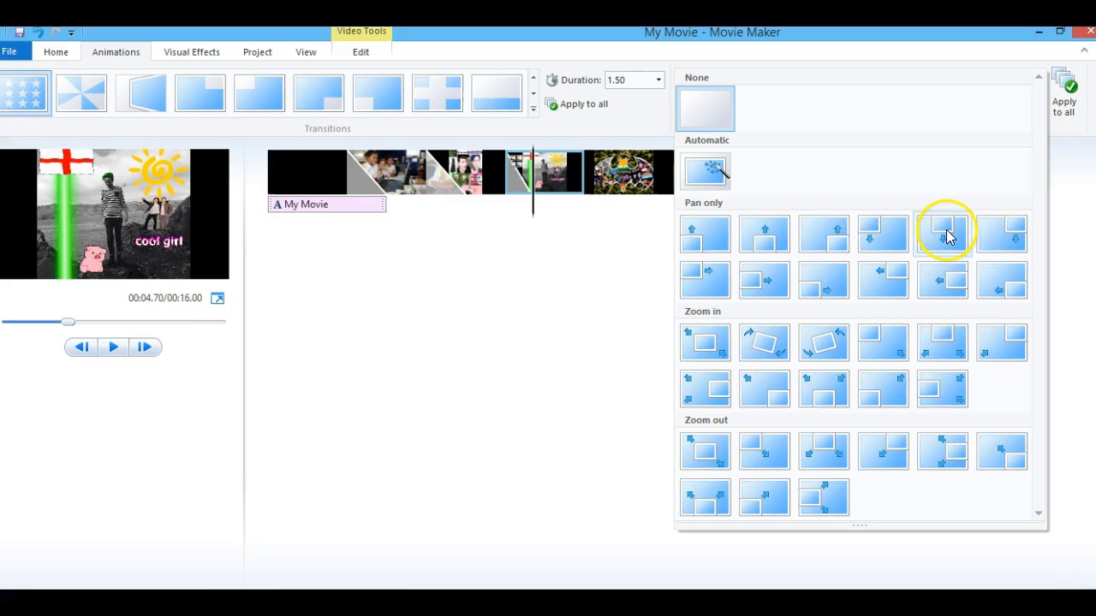
click(726, 251)
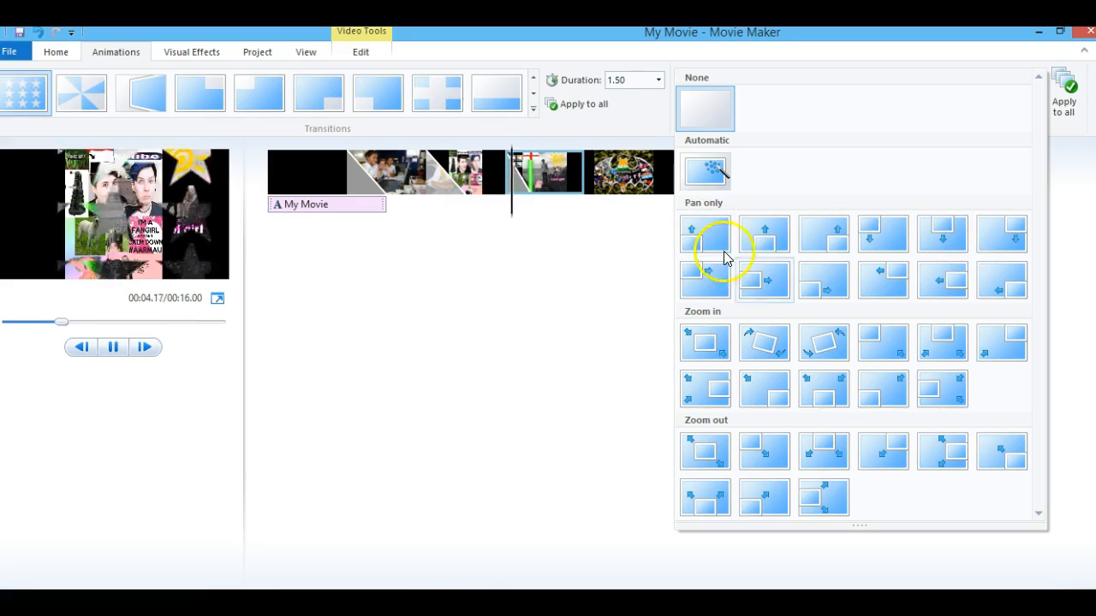
click(765, 286)
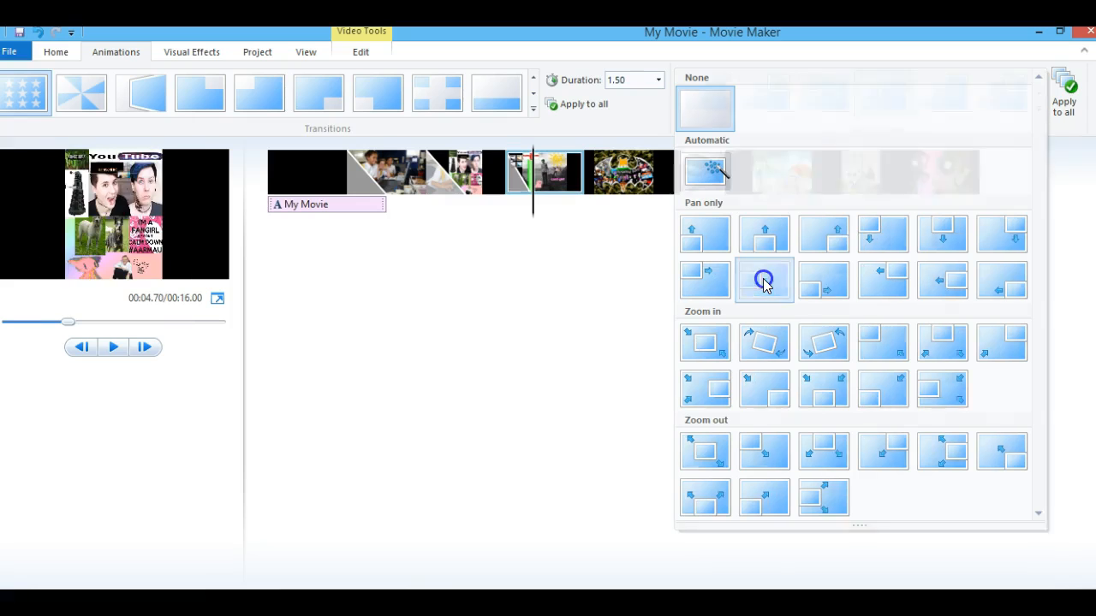
Step: Apply the "Pan down along left" effect to the second photo and "Zoom in bottom-left" to the film-strip photo
click(477, 175)
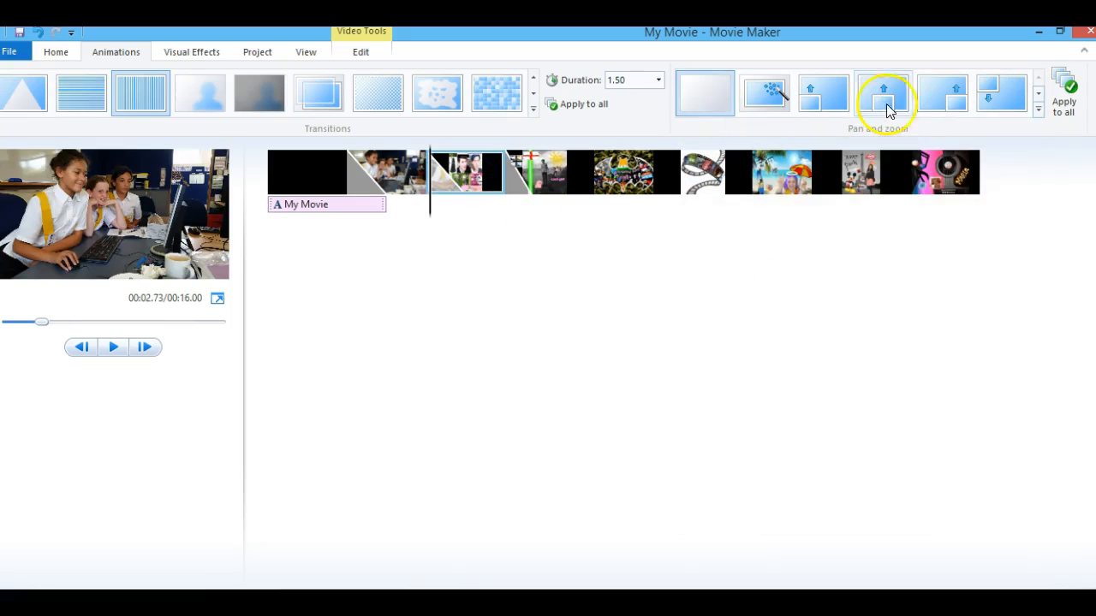
click(990, 101)
click(713, 184)
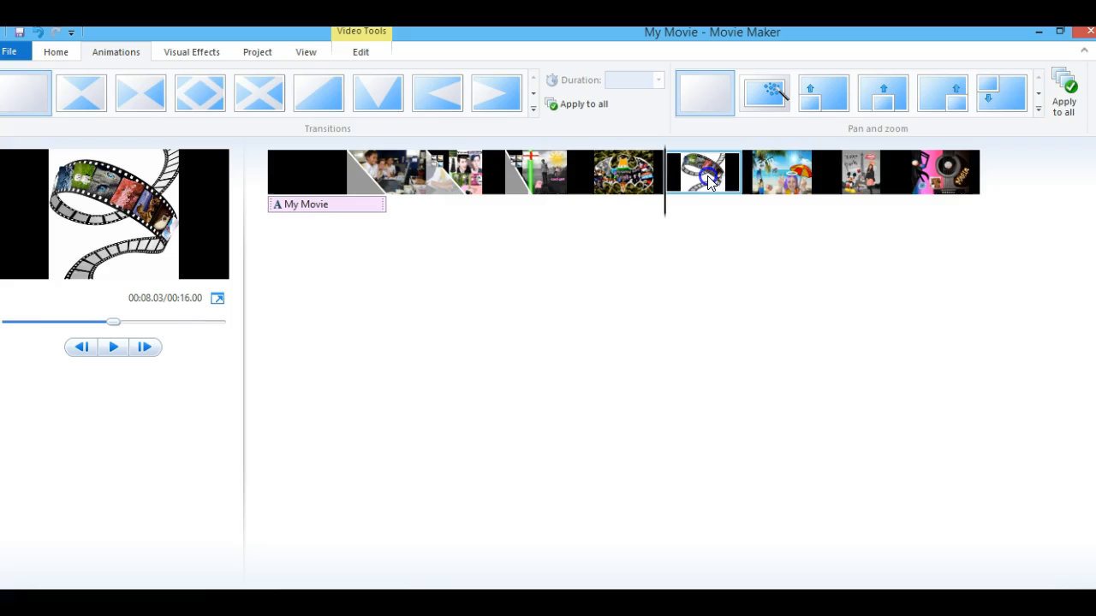
click(1039, 110)
click(885, 389)
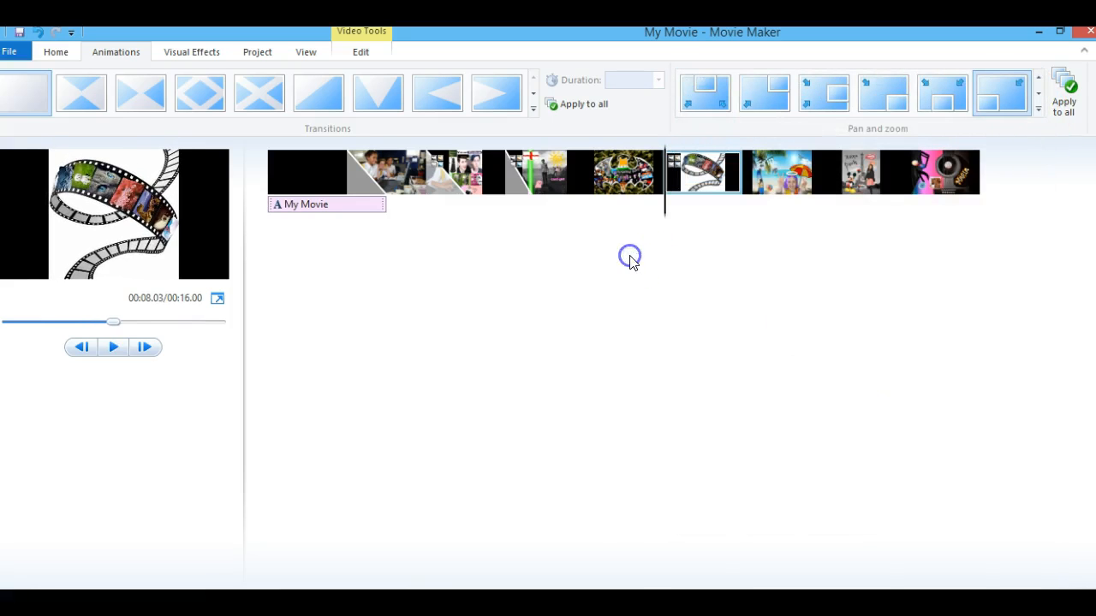
Step: Apply the automatic pan and zoom effect to every item in the storyboard and preview the movie
key(ctrl+a)
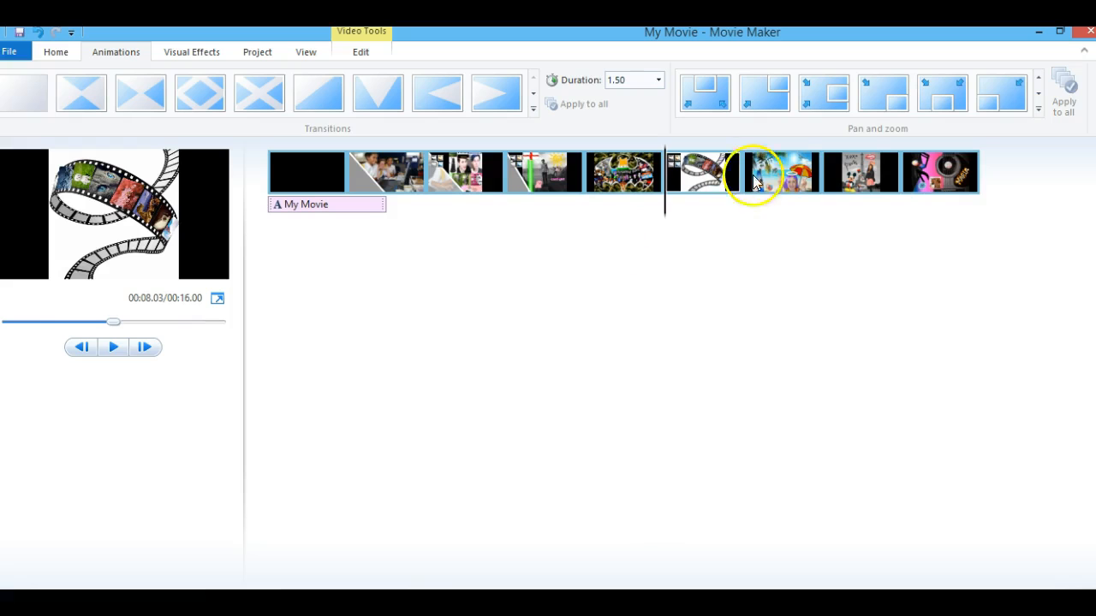
click(1038, 112)
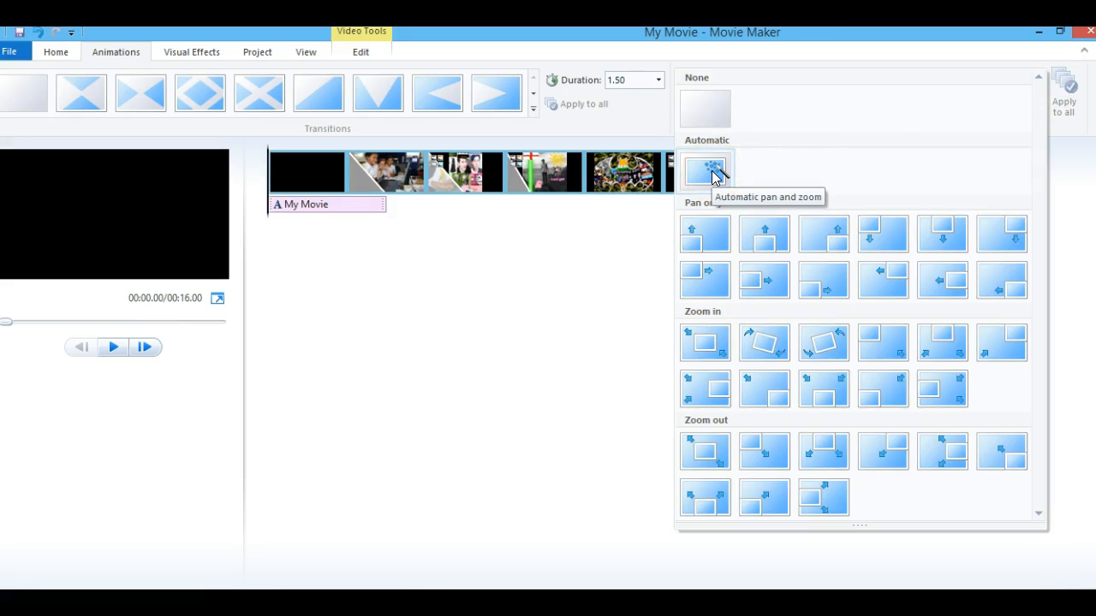
click(712, 174)
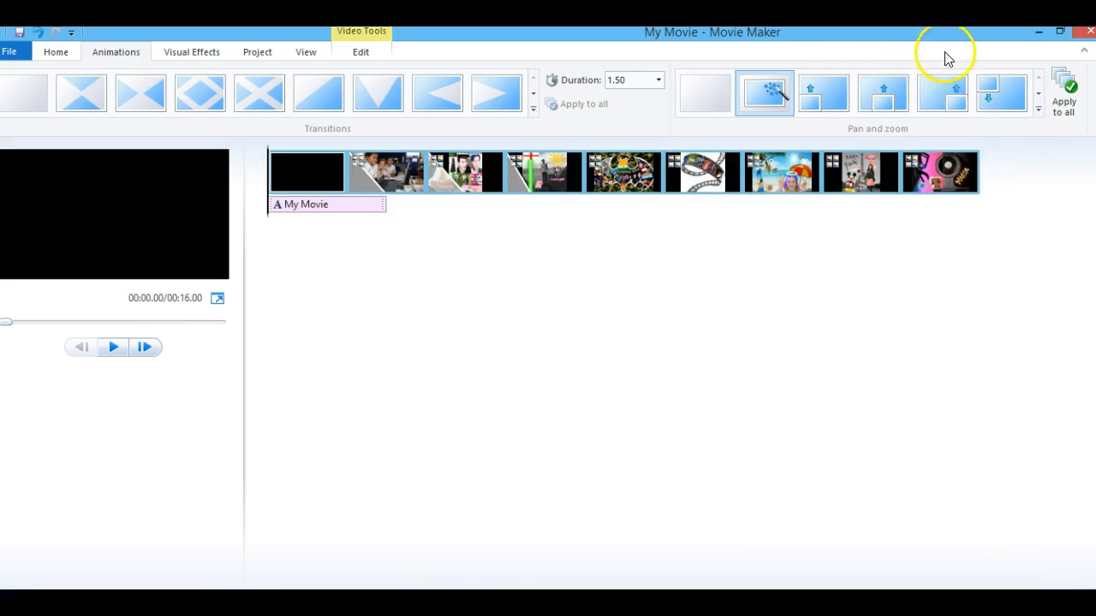
click(114, 347)
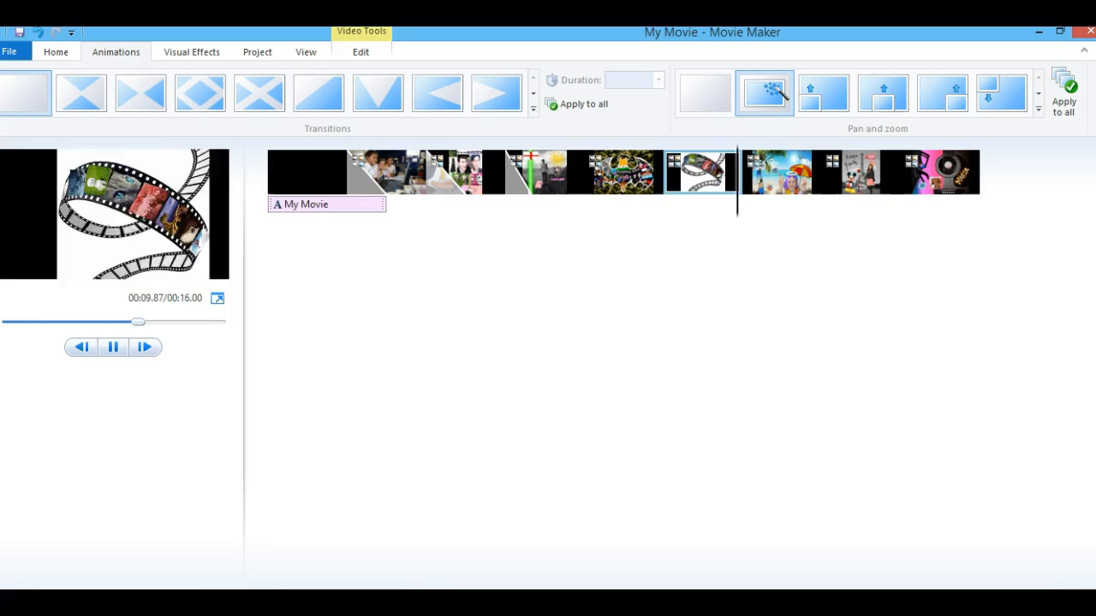
click(114, 346)
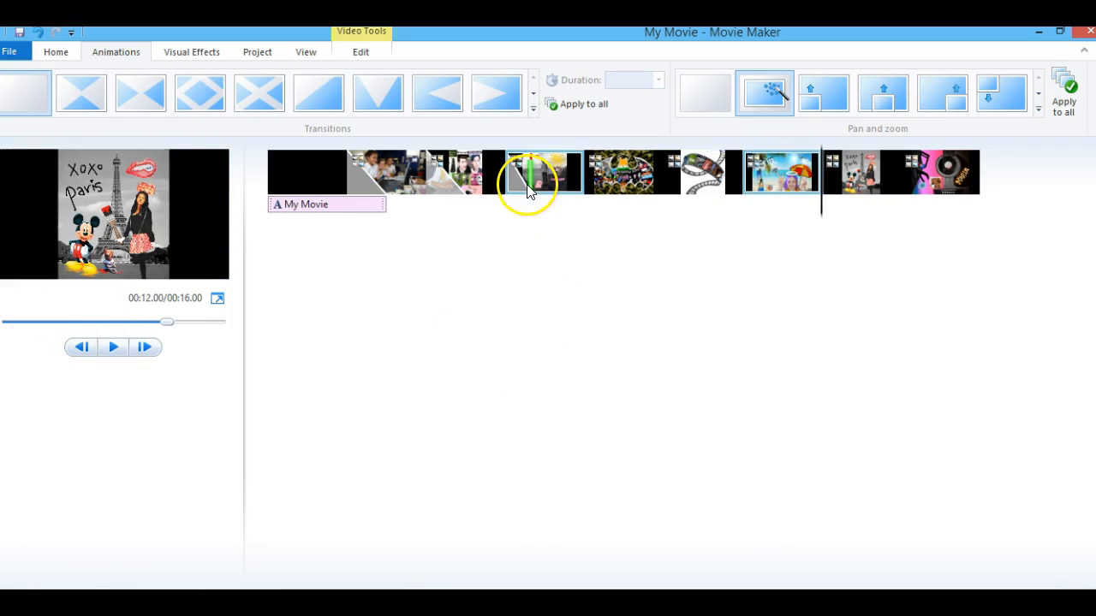
Step: Apply the high-contrast red-and-yellow Artistic visual effect to the first photo and the posterized orange Artistic effect to the second
click(195, 52)
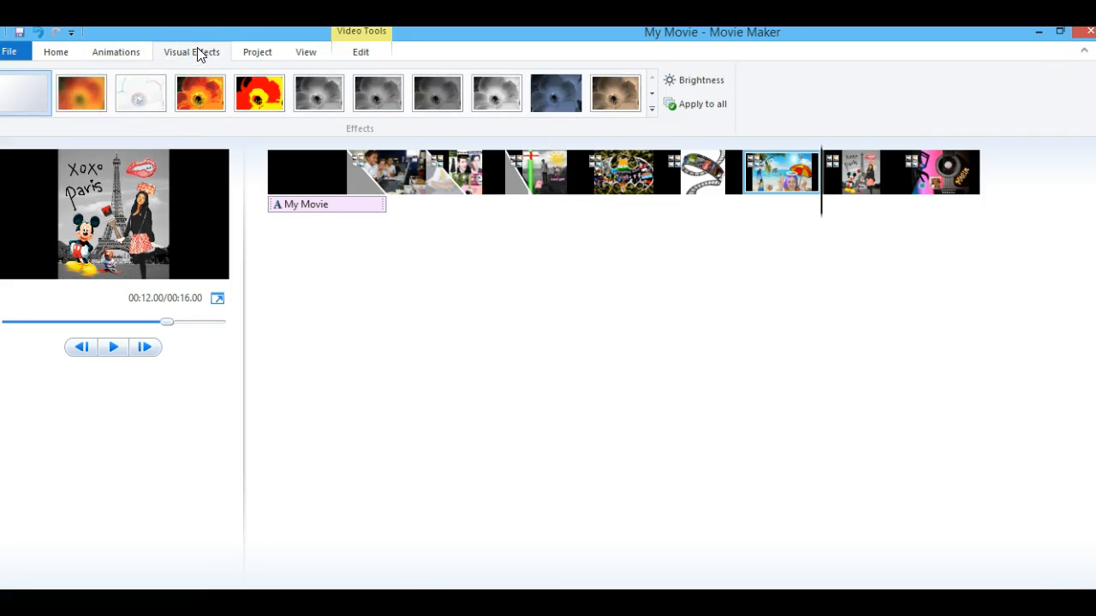
click(396, 163)
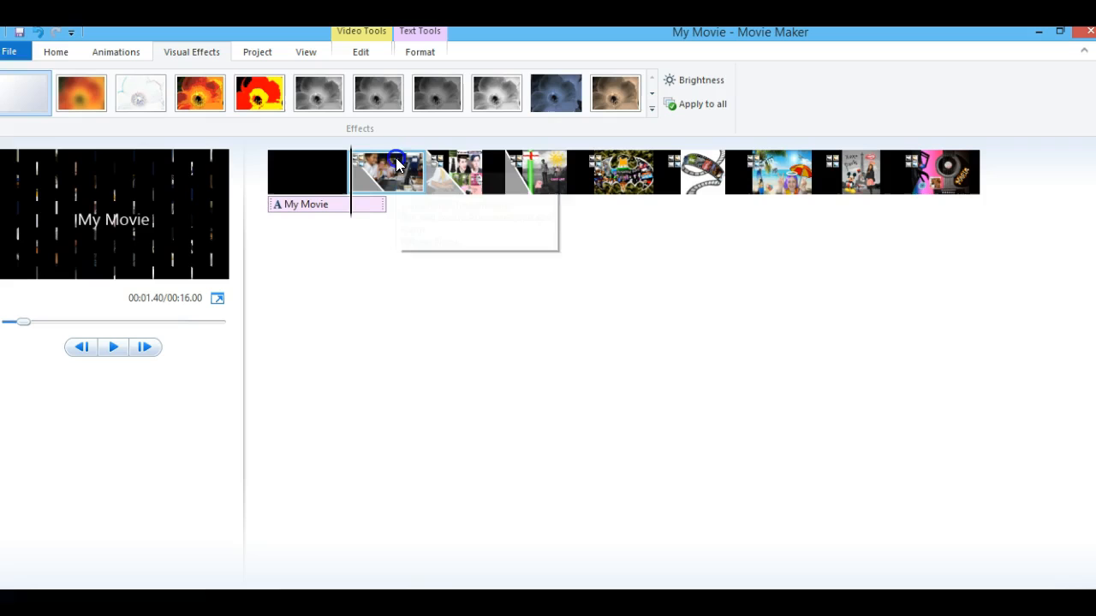
click(272, 110)
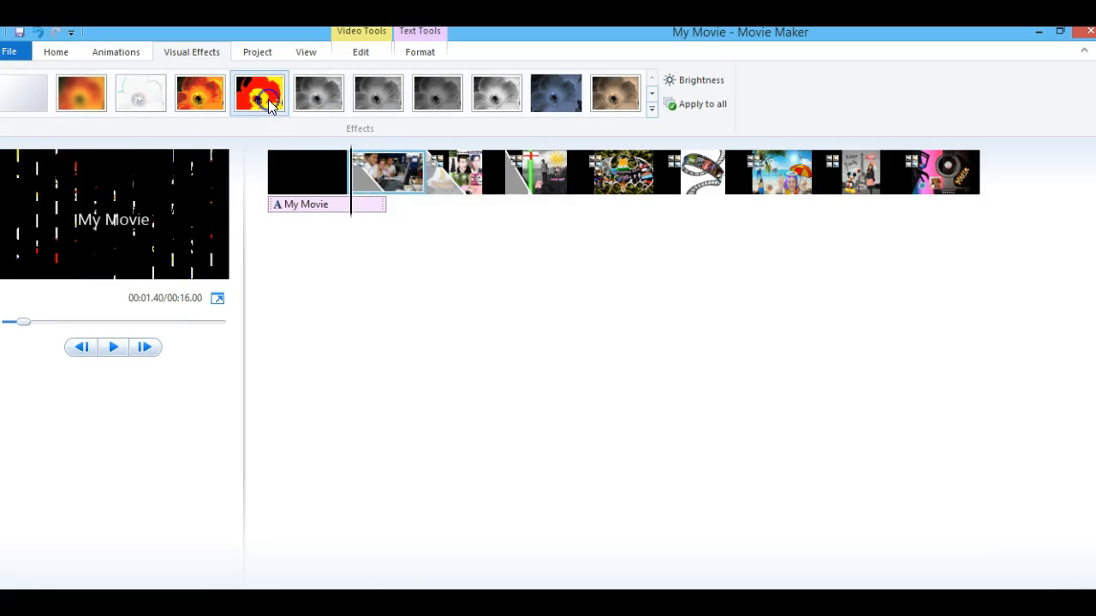
click(484, 180)
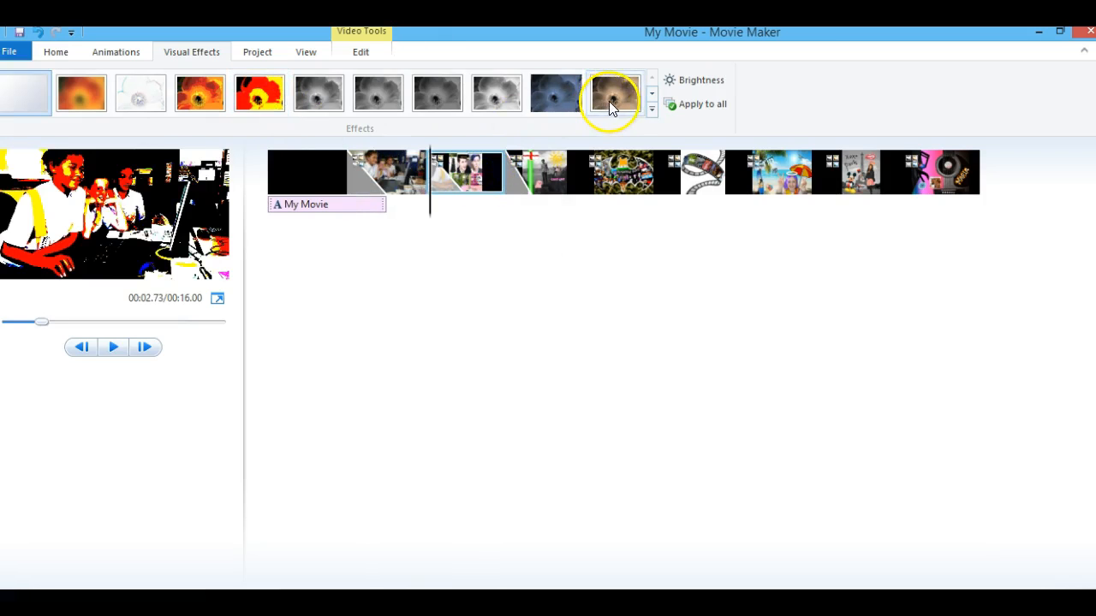
click(197, 99)
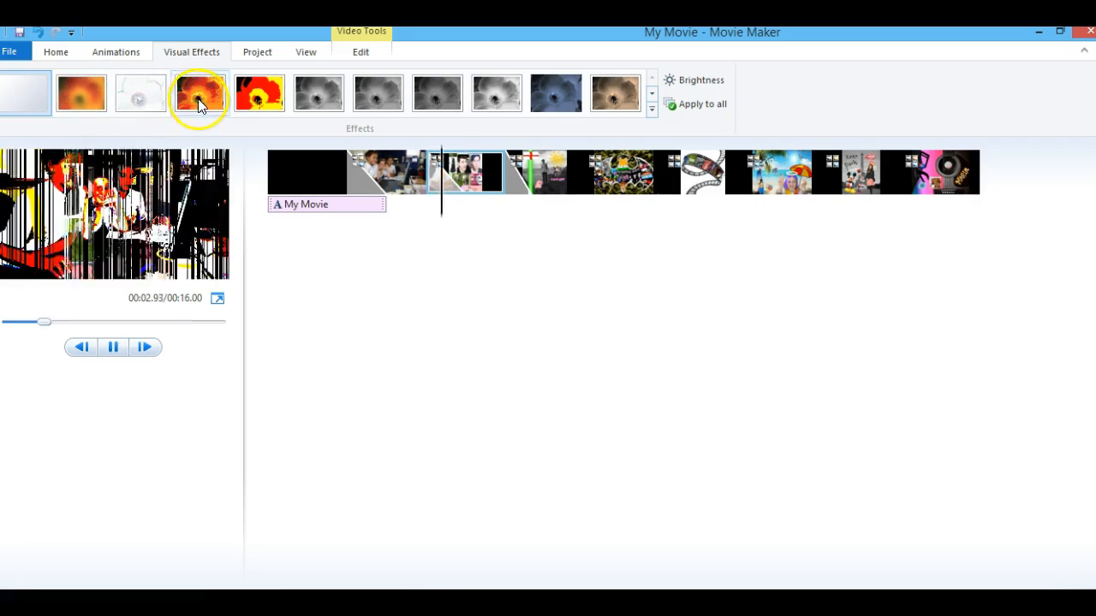
Step: Apply the blue-purple colour-shifting visual effect from the Motions and Fades group to the third photo
click(556, 176)
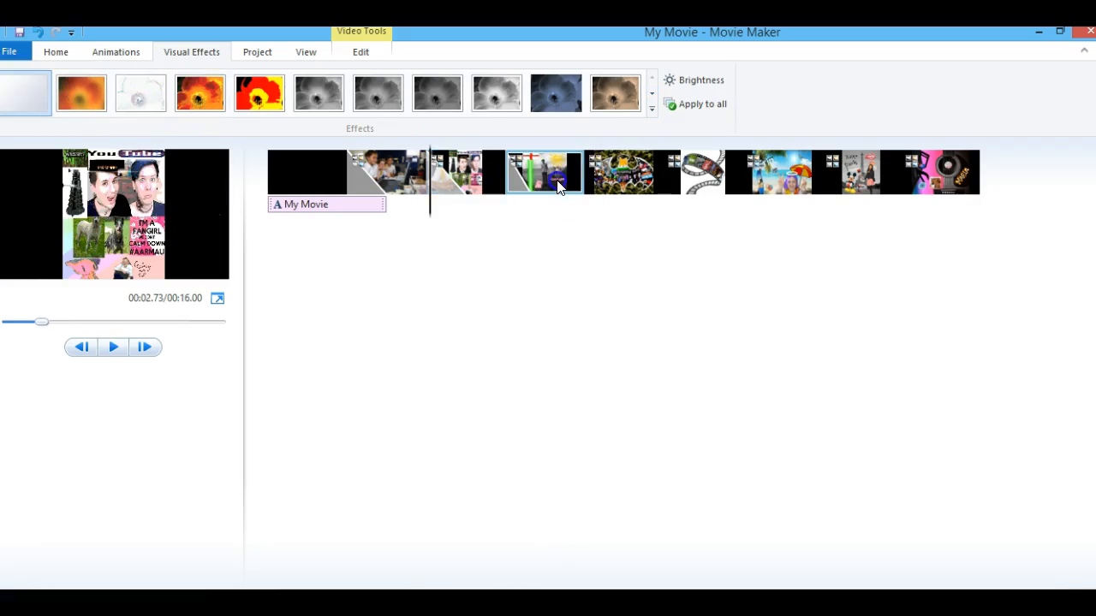
click(652, 108)
drag(649, 116, 652, 191)
click(313, 175)
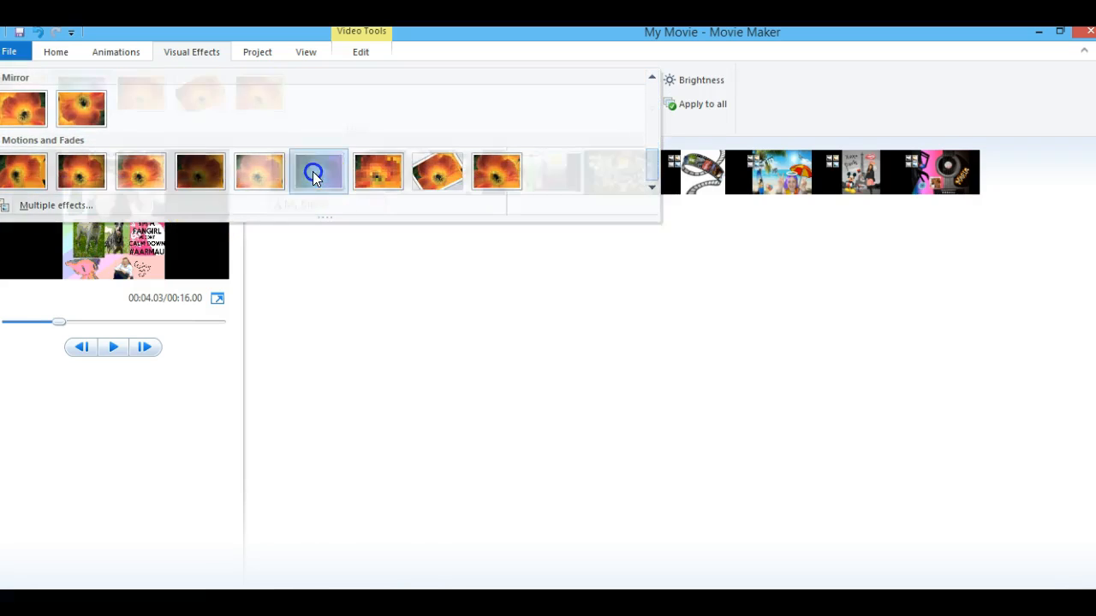
Step: Apply the rotating visual effect from the Motions and Fades group to the film-strip photo and preview it
click(693, 166)
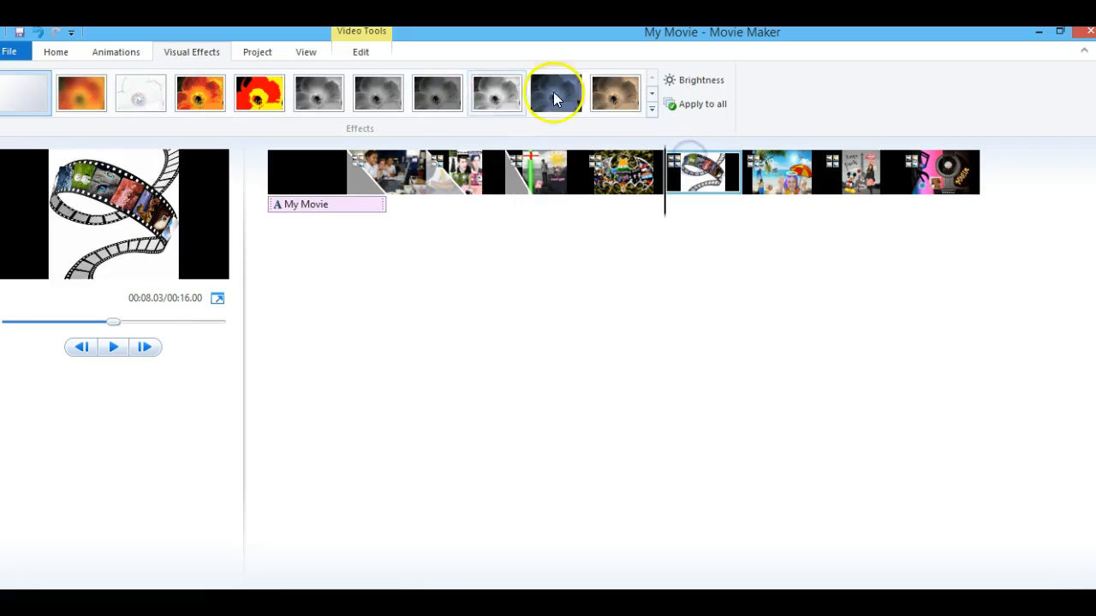
click(652, 108)
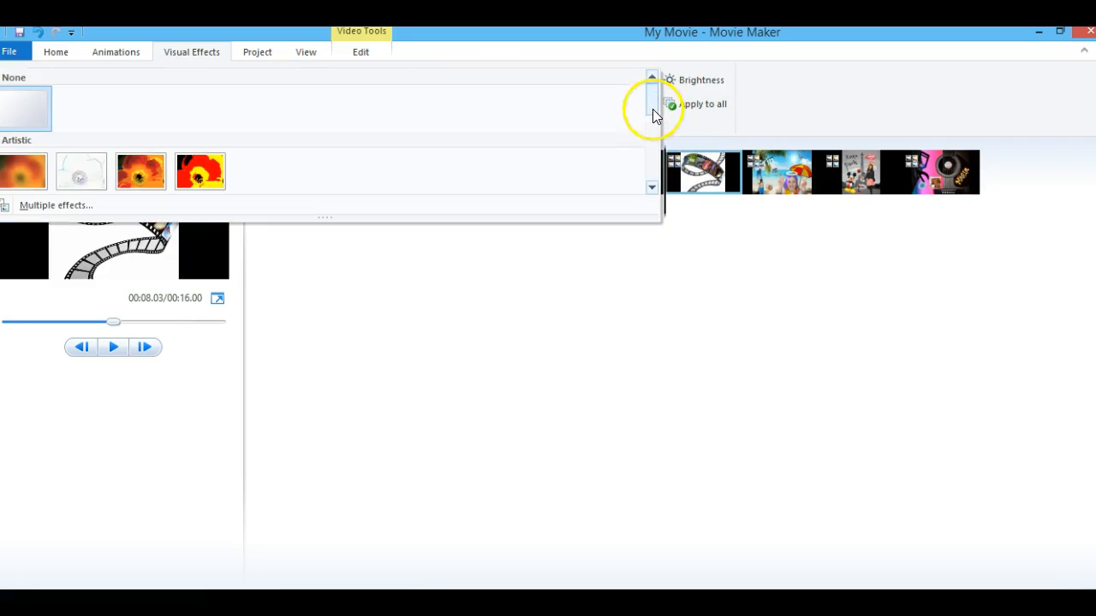
drag(652, 109, 650, 188)
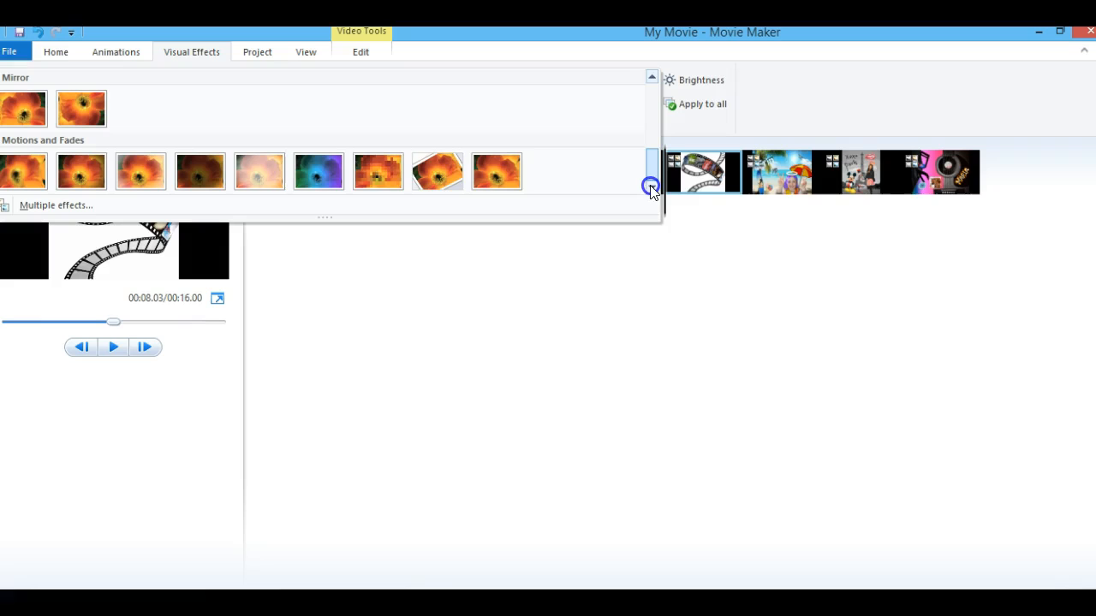
click(435, 170)
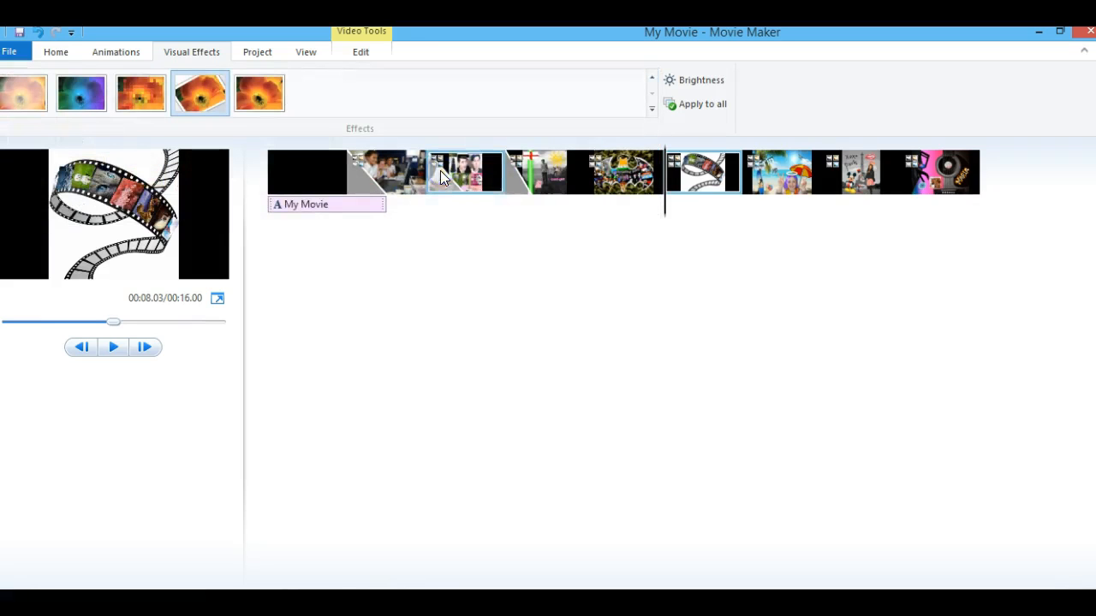
click(281, 199)
click(113, 347)
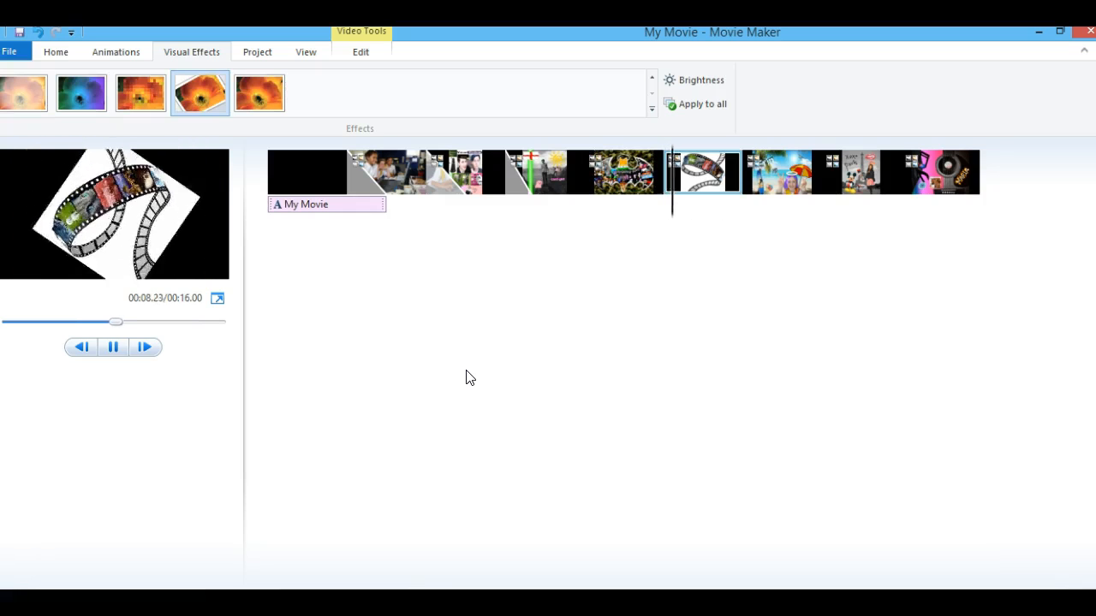
click(112, 346)
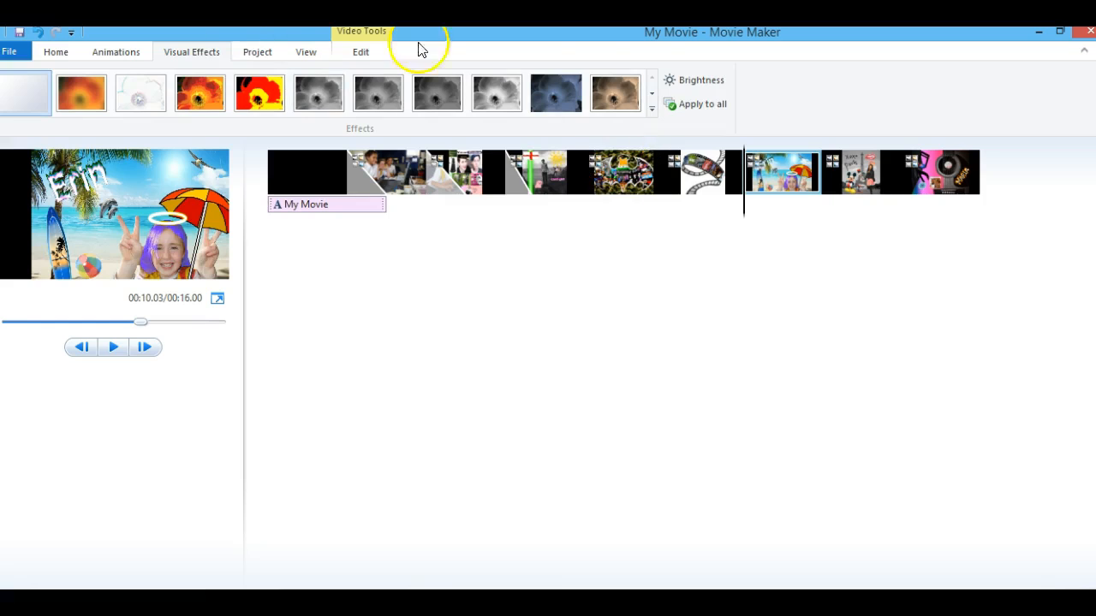
Step: Review the project's audio emphasis options for narration and music
click(254, 55)
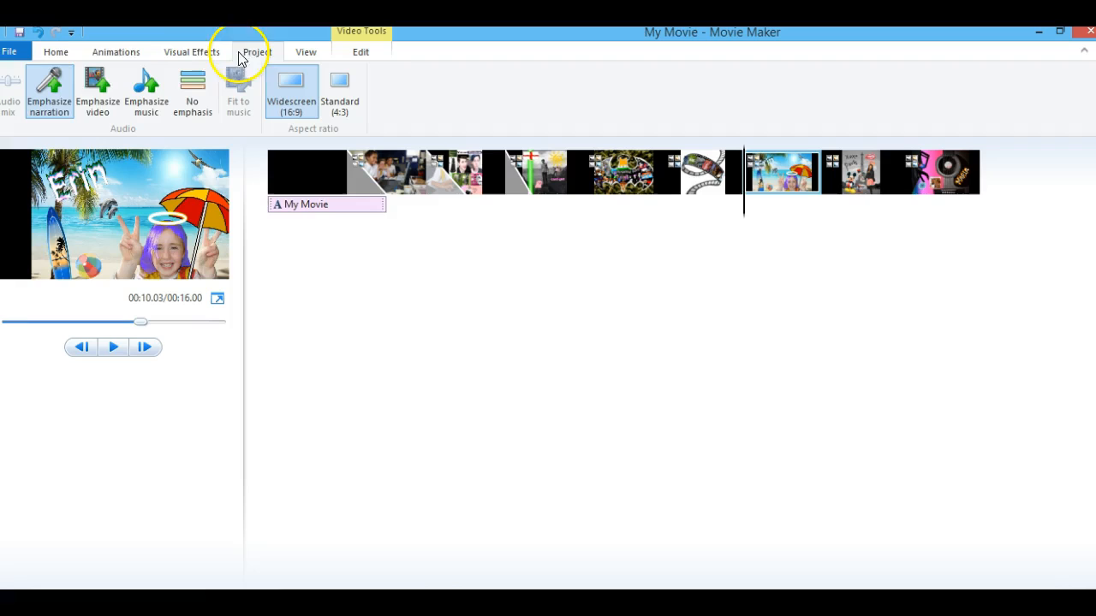
click(59, 111)
click(57, 109)
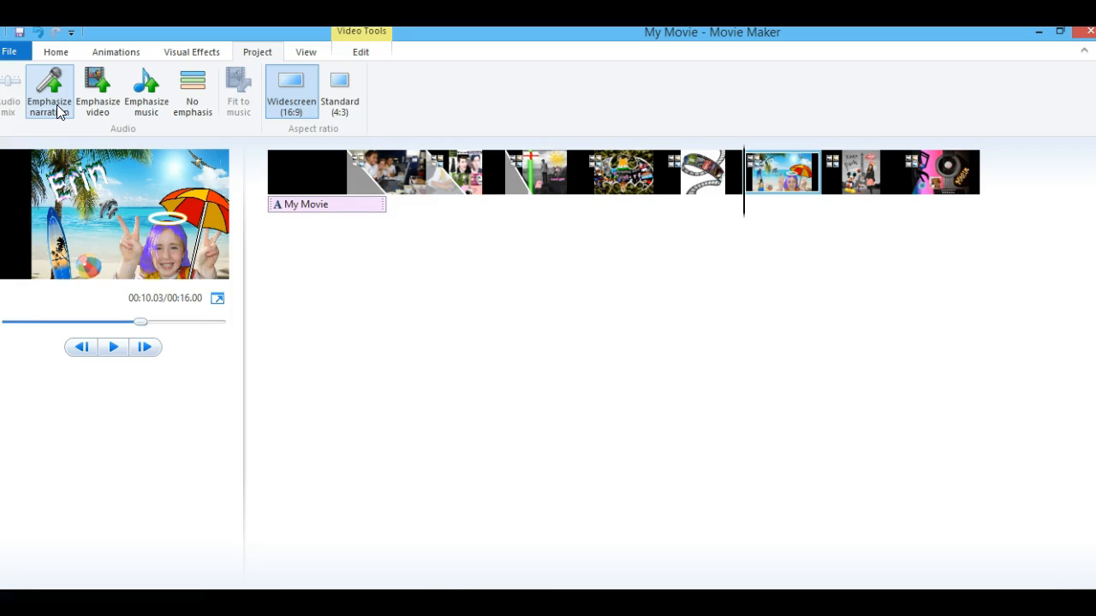
click(147, 114)
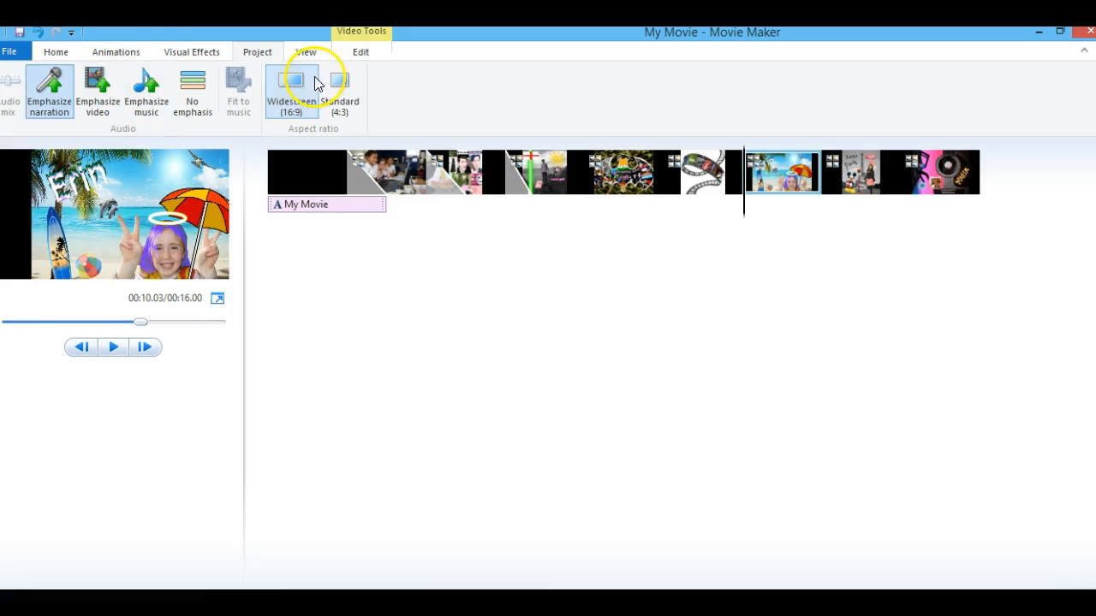
Step: Add 02 Landslide.mp3 from the RR kitche music folder as the soundtrack and preview the start of the movie
click(56, 52)
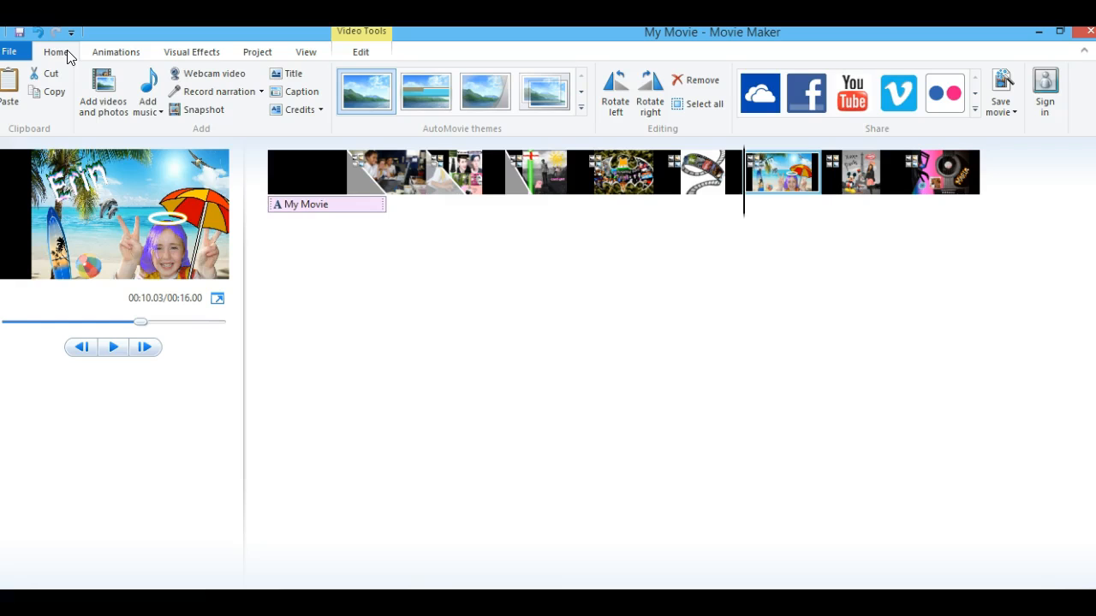
click(155, 115)
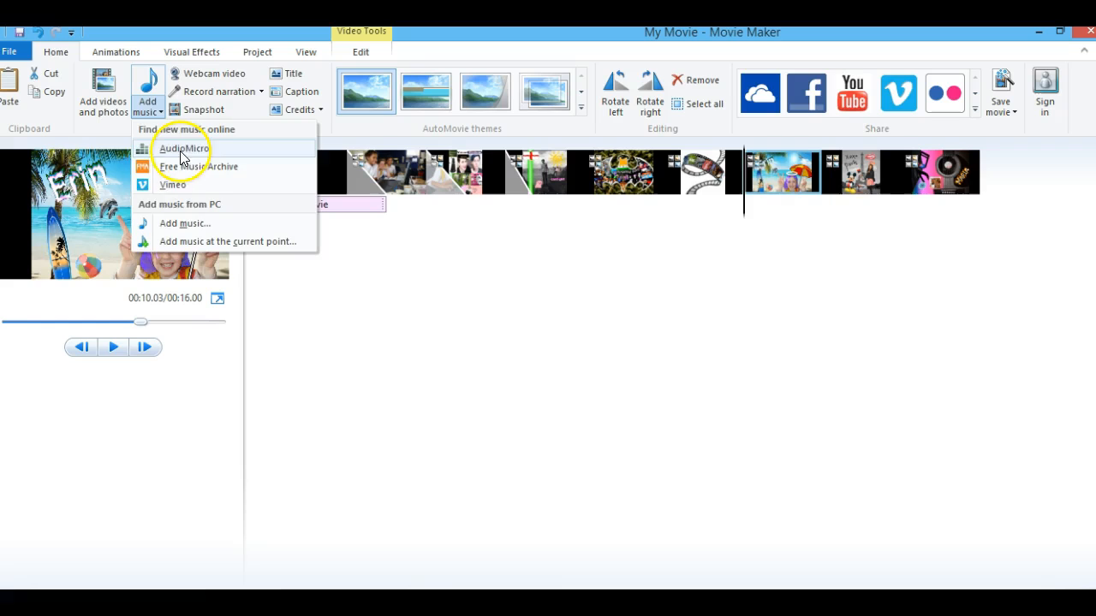
click(178, 227)
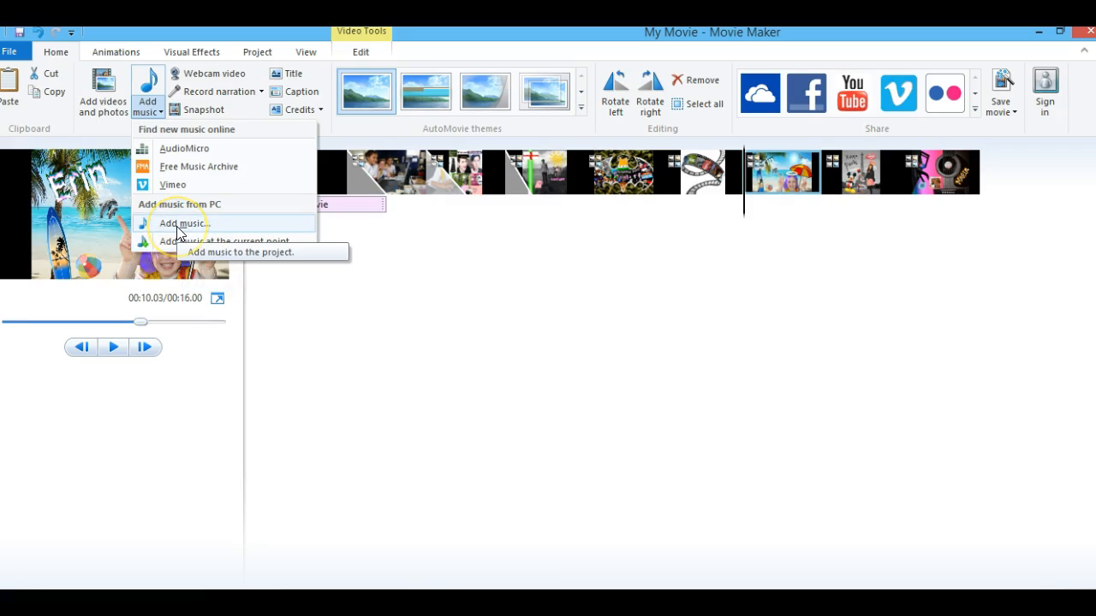
click(179, 227)
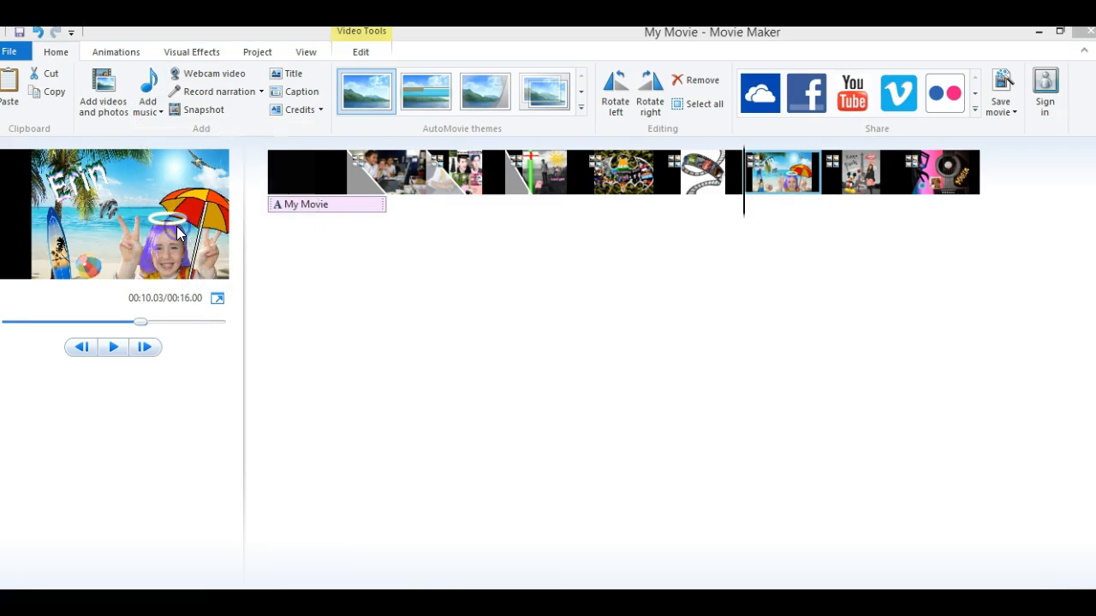
click(712, 462)
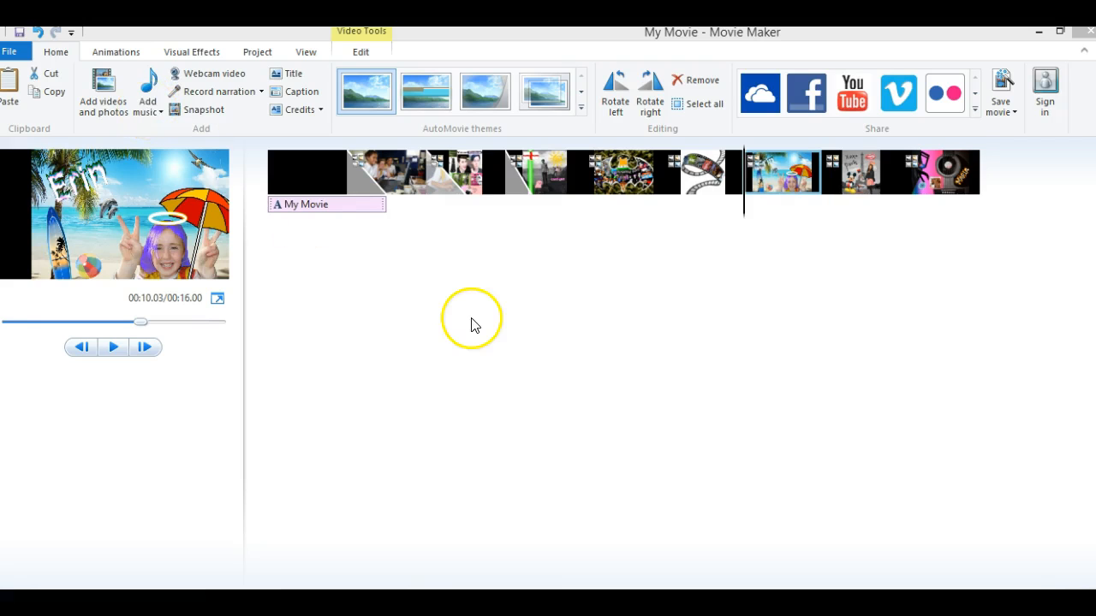
click(149, 98)
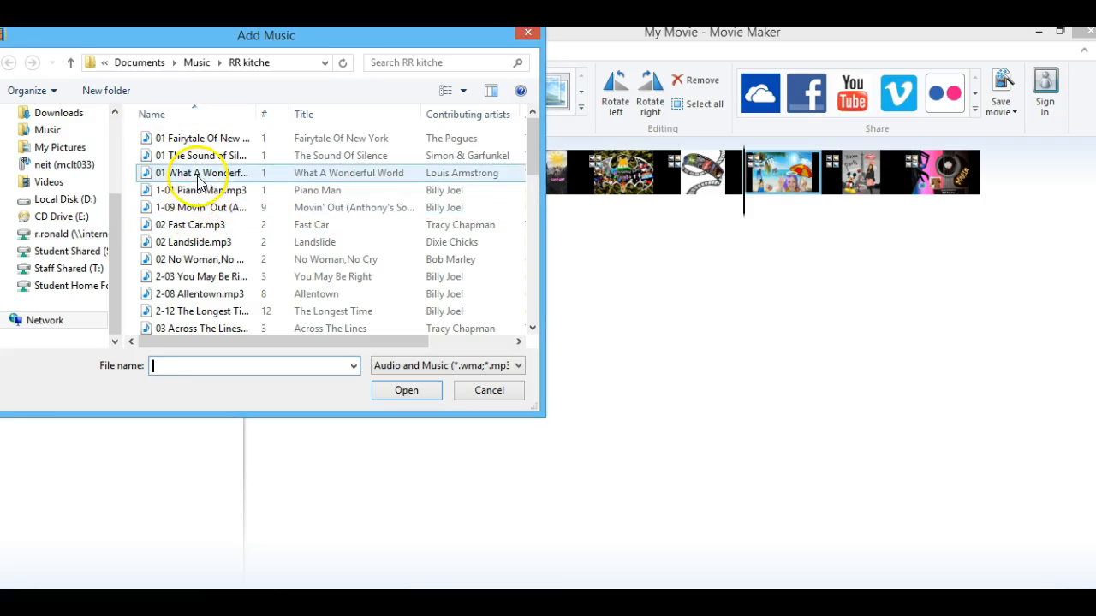
click(202, 245)
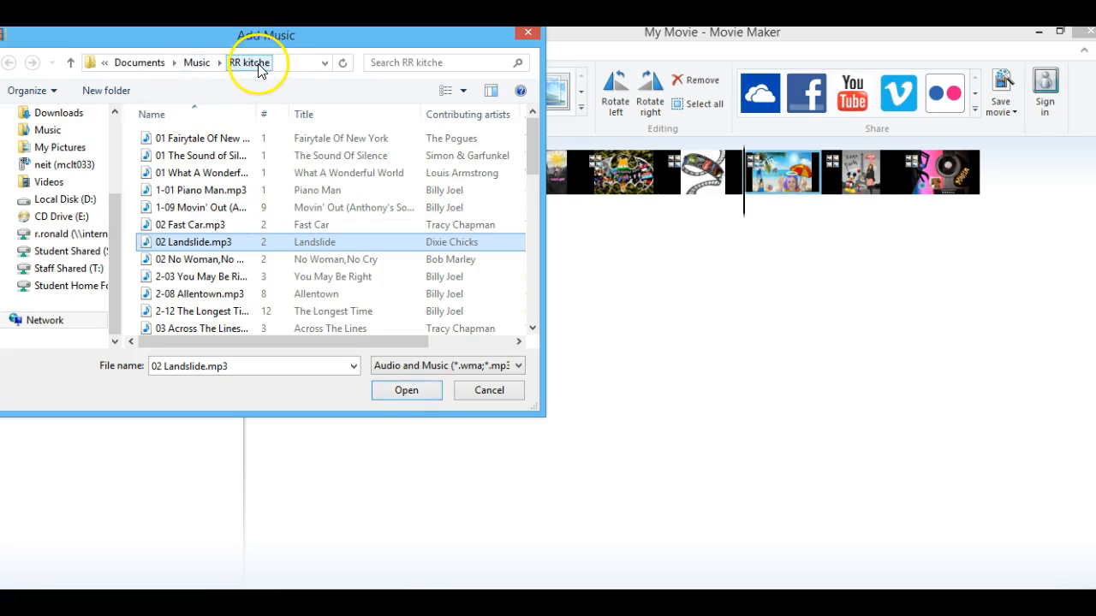
click(405, 392)
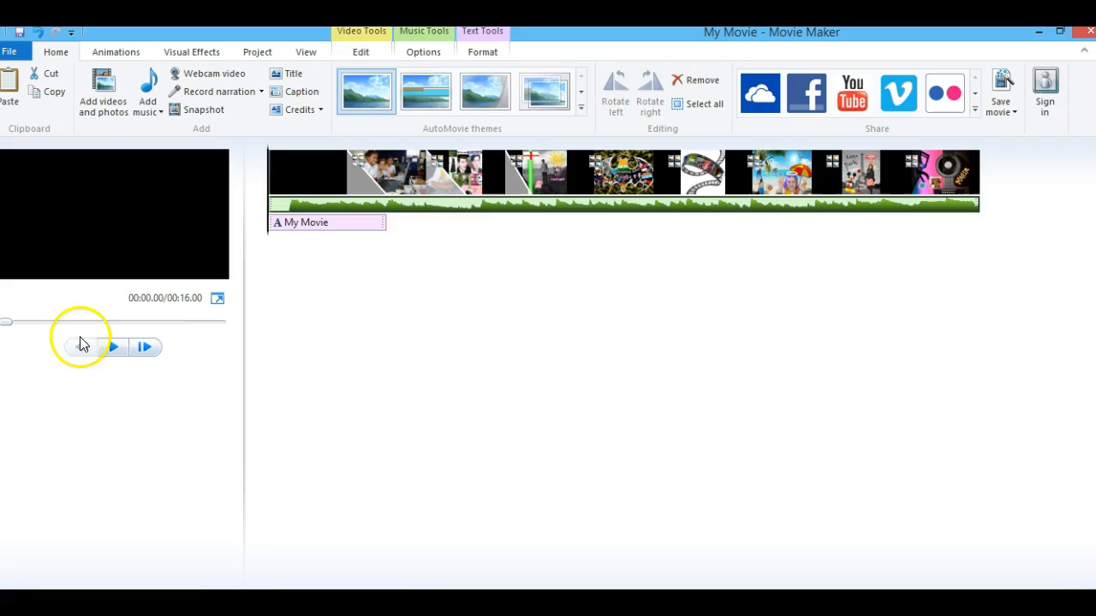
click(112, 347)
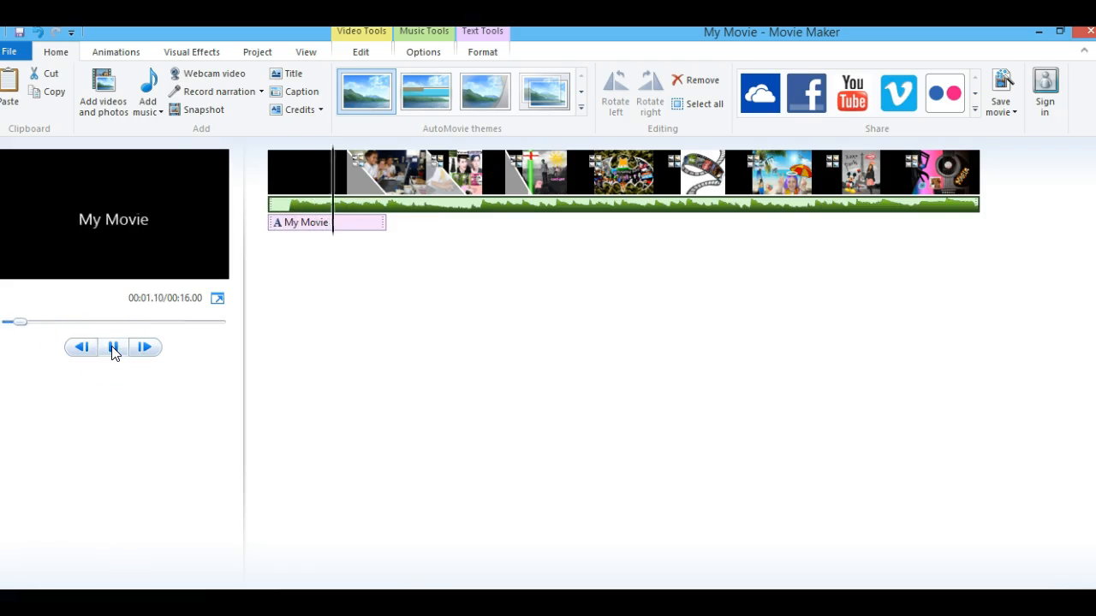
click(113, 348)
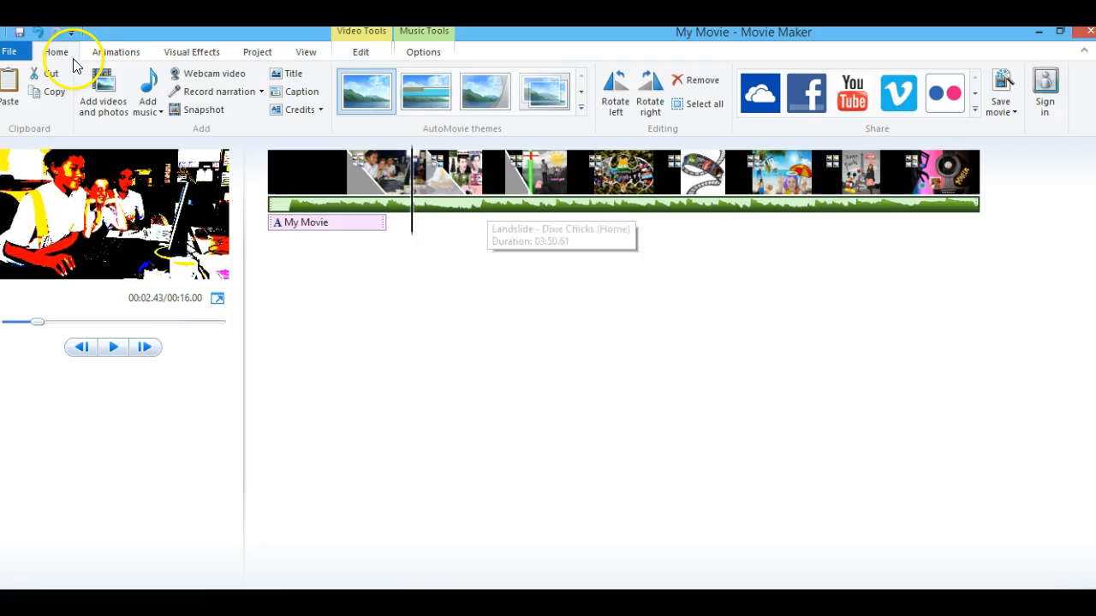
Step: Save the project to the Desktop as a Movie Maker project named "tutorial movie" and check for it on the desktop
click(8, 53)
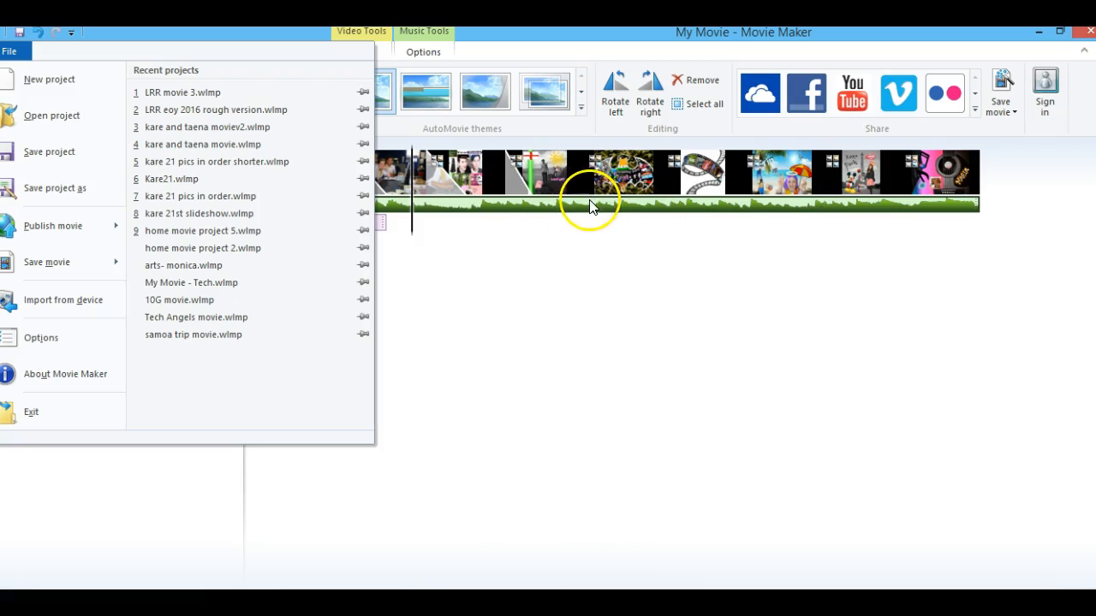
click(49, 153)
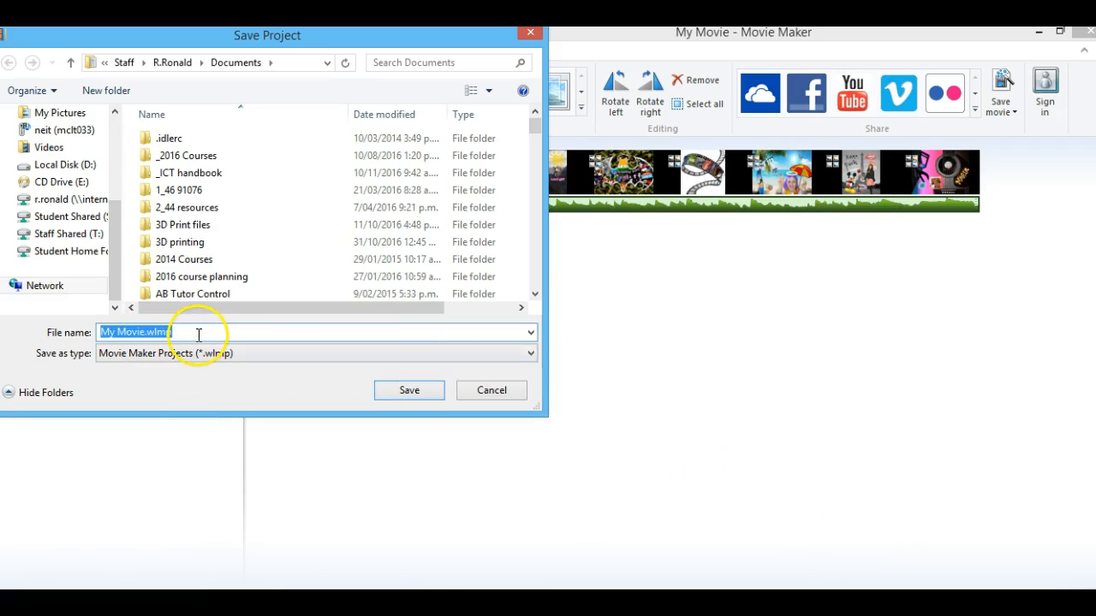
click(119, 160)
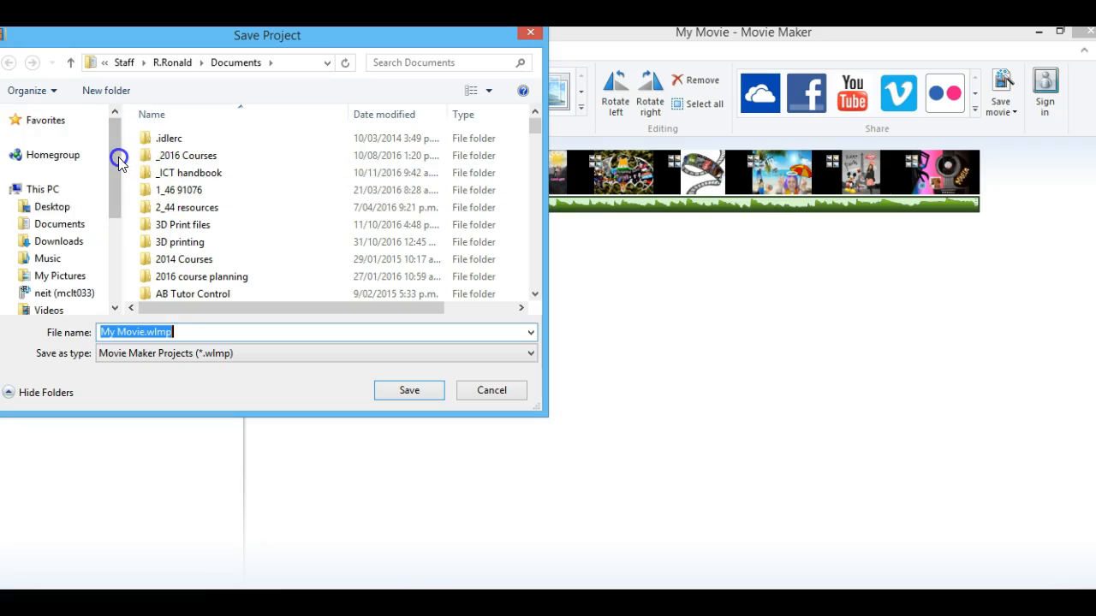
click(50, 207)
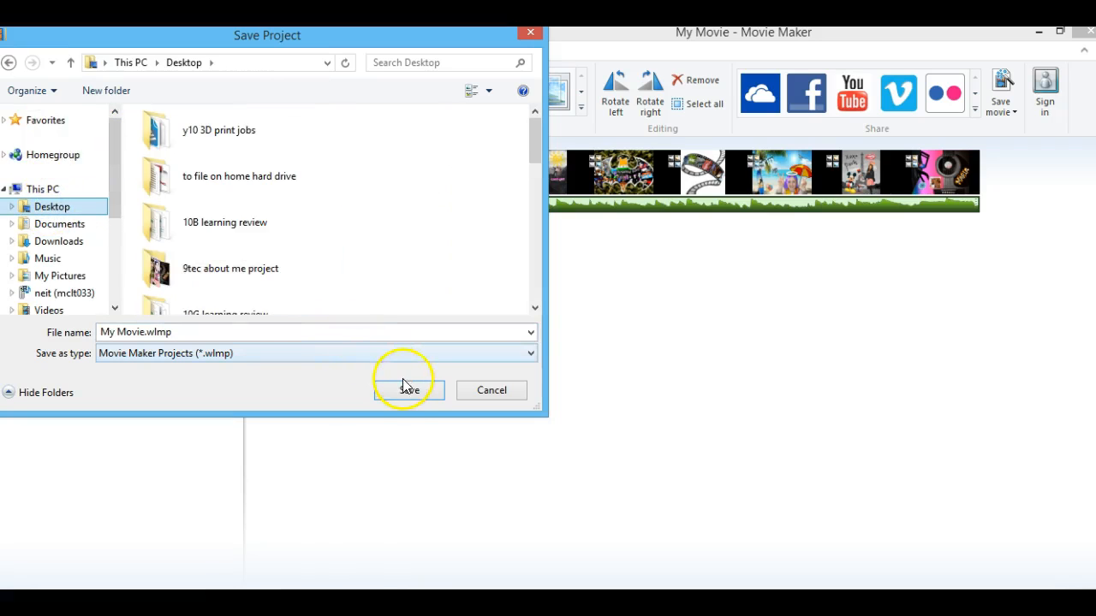
click(141, 331)
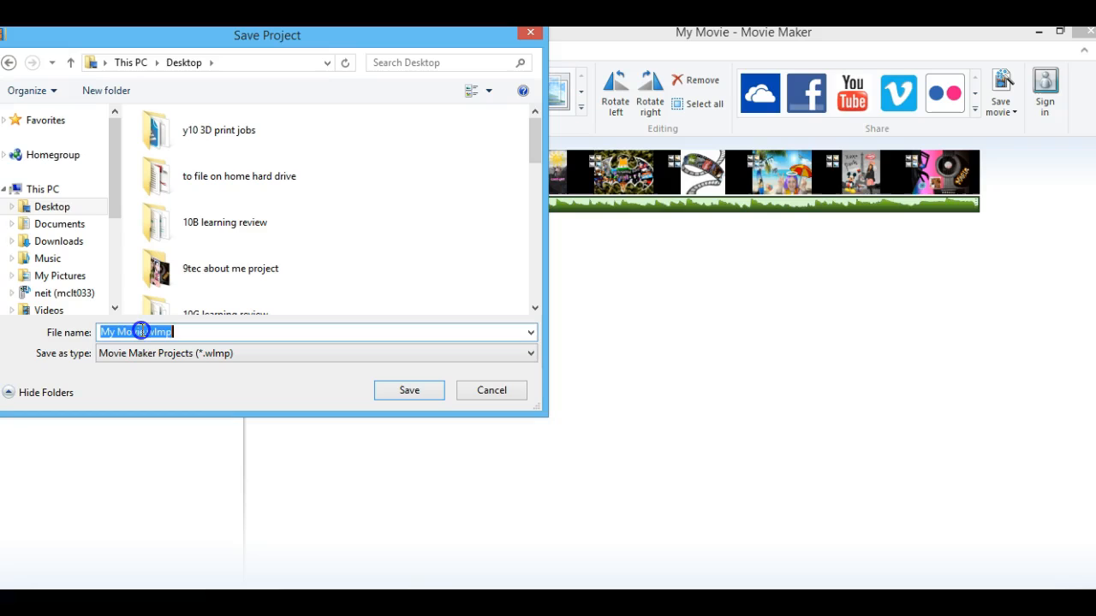
drag(145, 331, 100, 330)
text(tutorial)
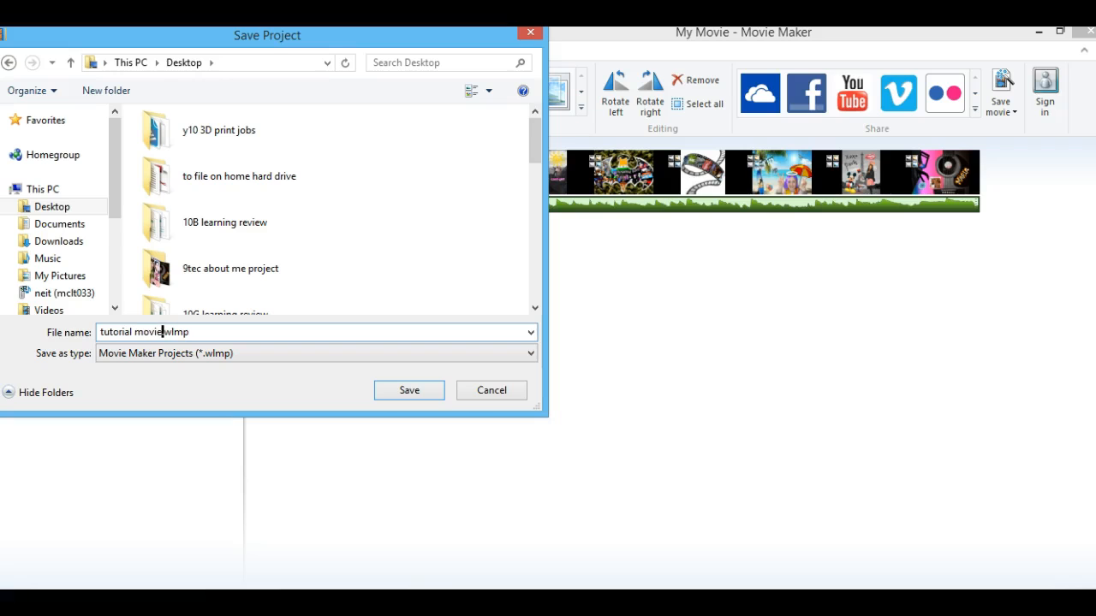
click(408, 392)
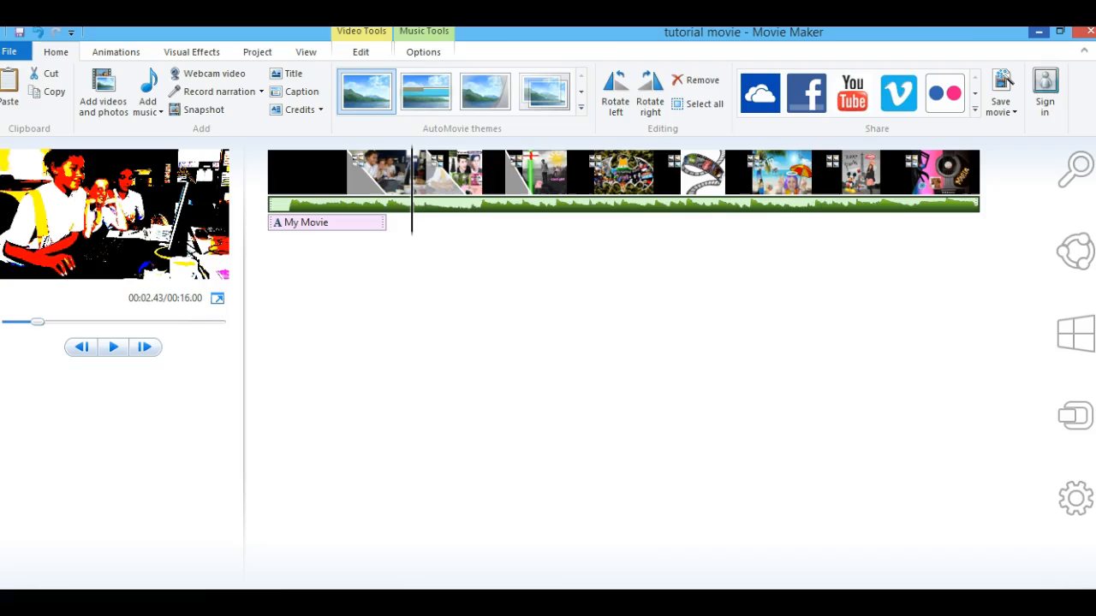
click(1039, 32)
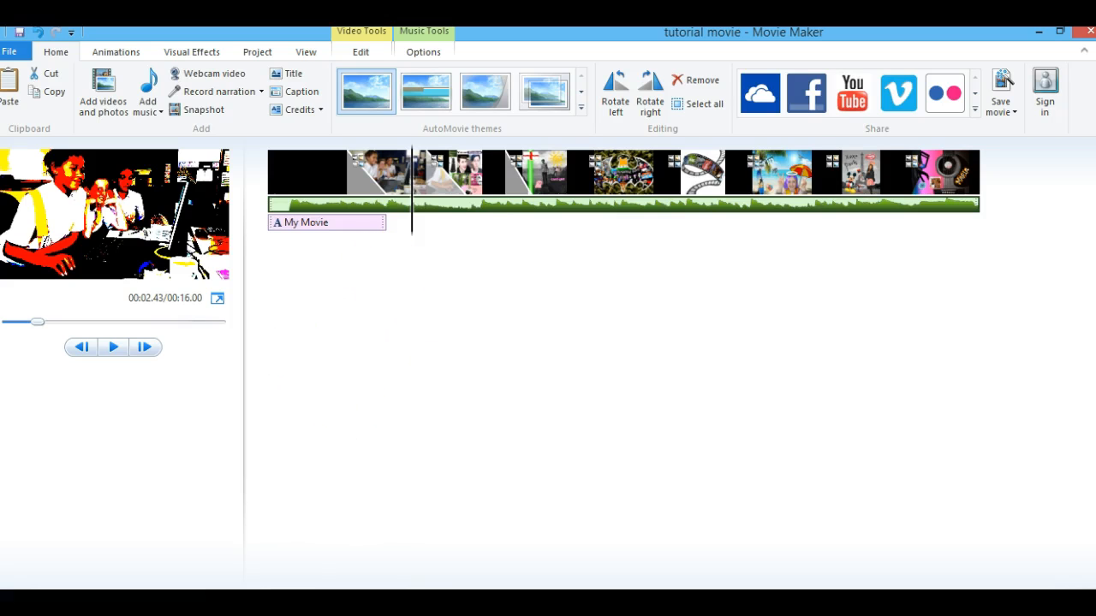
Step: Export the movie to the Desktop as tutorial movie.mp4, using the recommended setting for this project
click(12, 52)
mouse_move(19, 231)
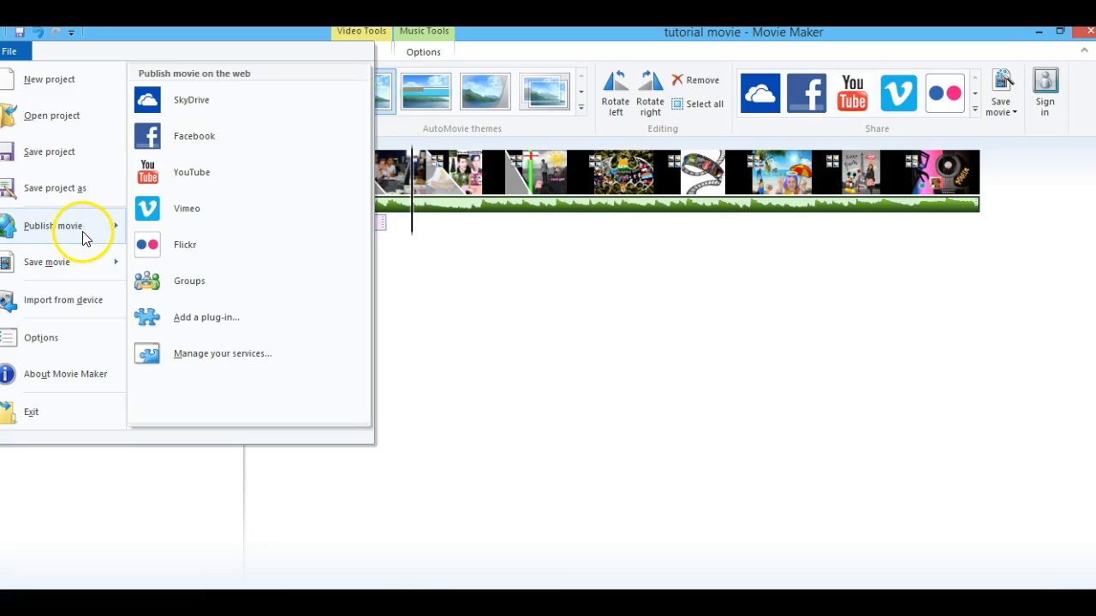
mouse_move(79, 265)
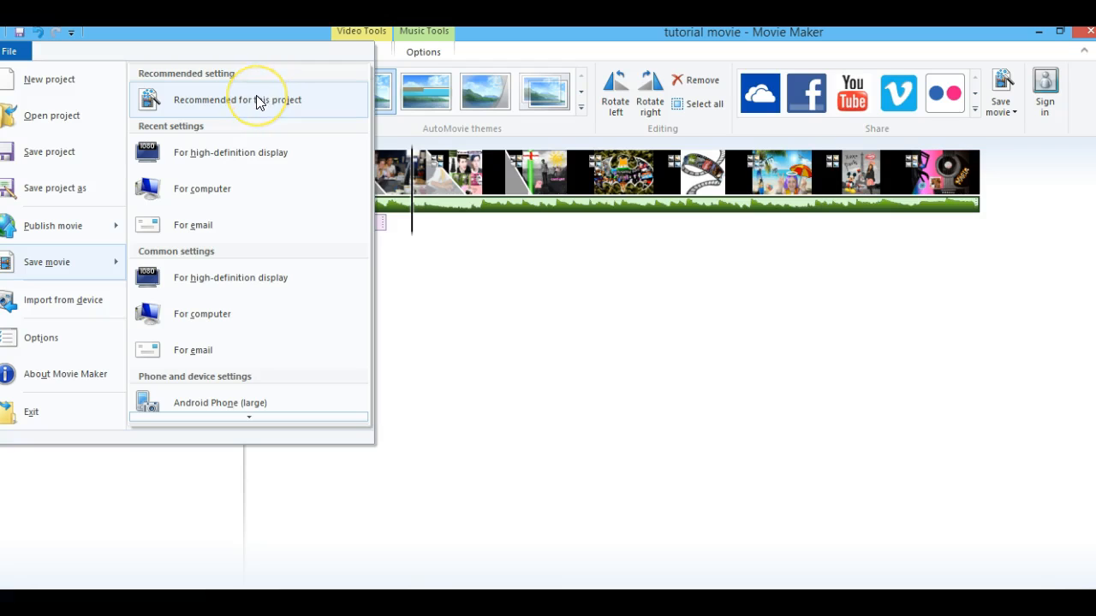
mouse_move(256, 100)
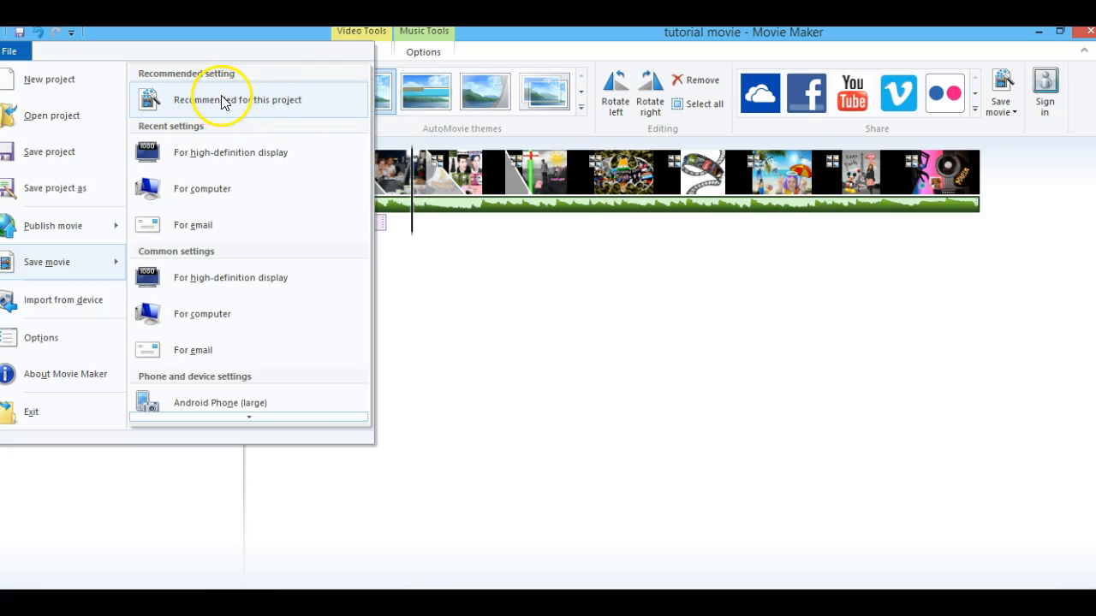
click(222, 102)
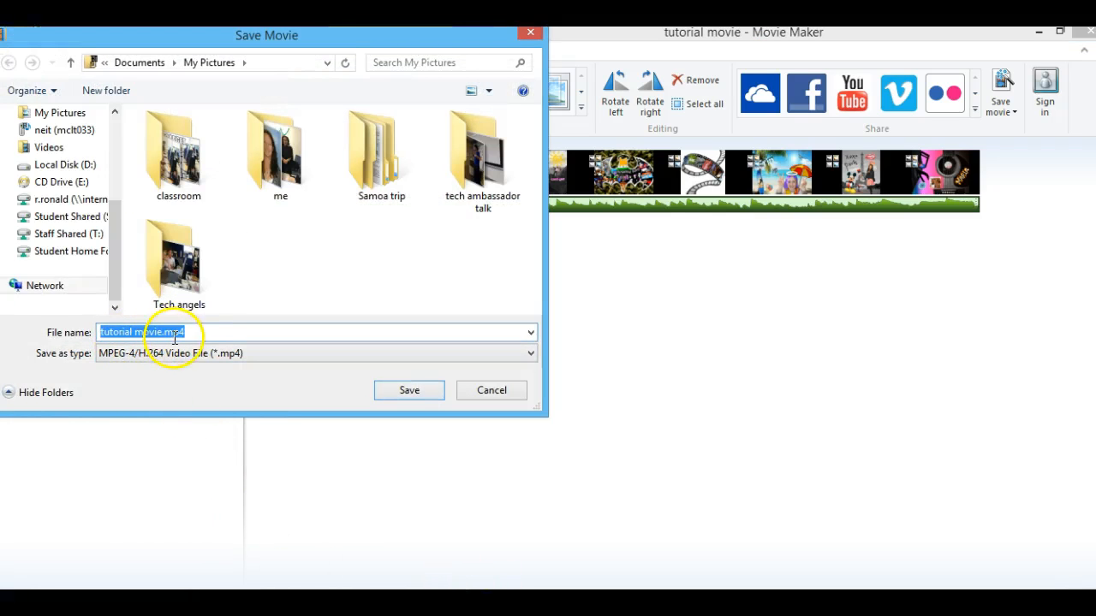
drag(110, 229, 115, 137)
click(57, 206)
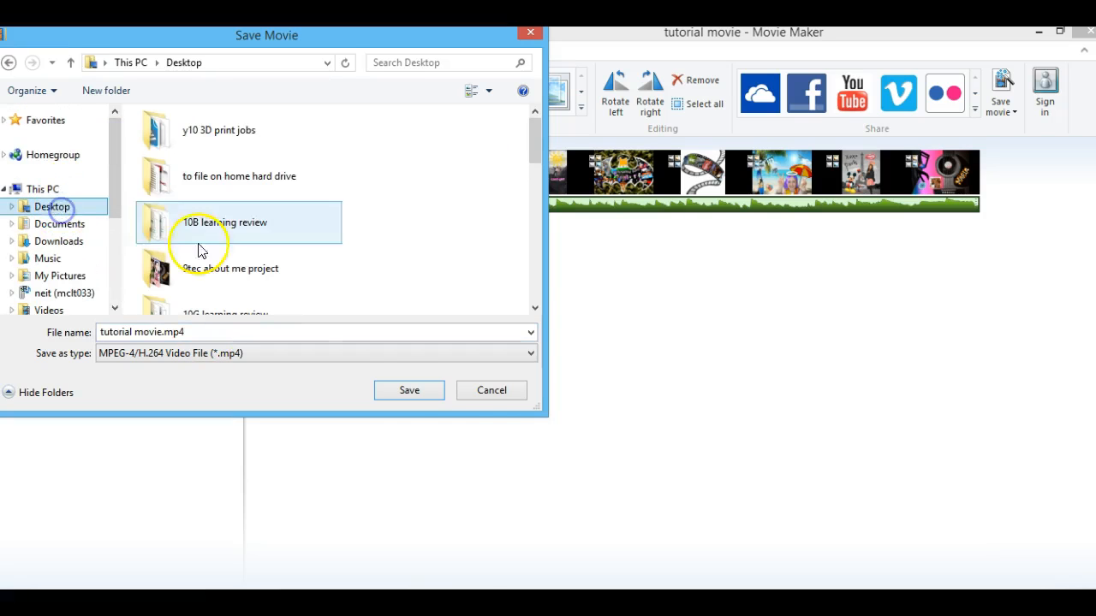
click(400, 386)
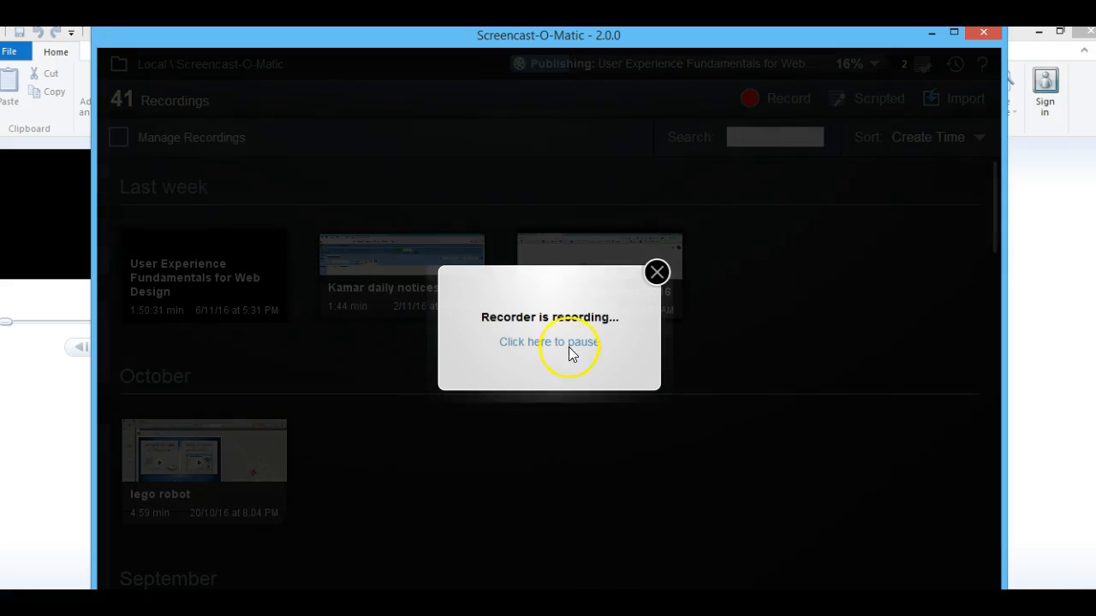
click(555, 344)
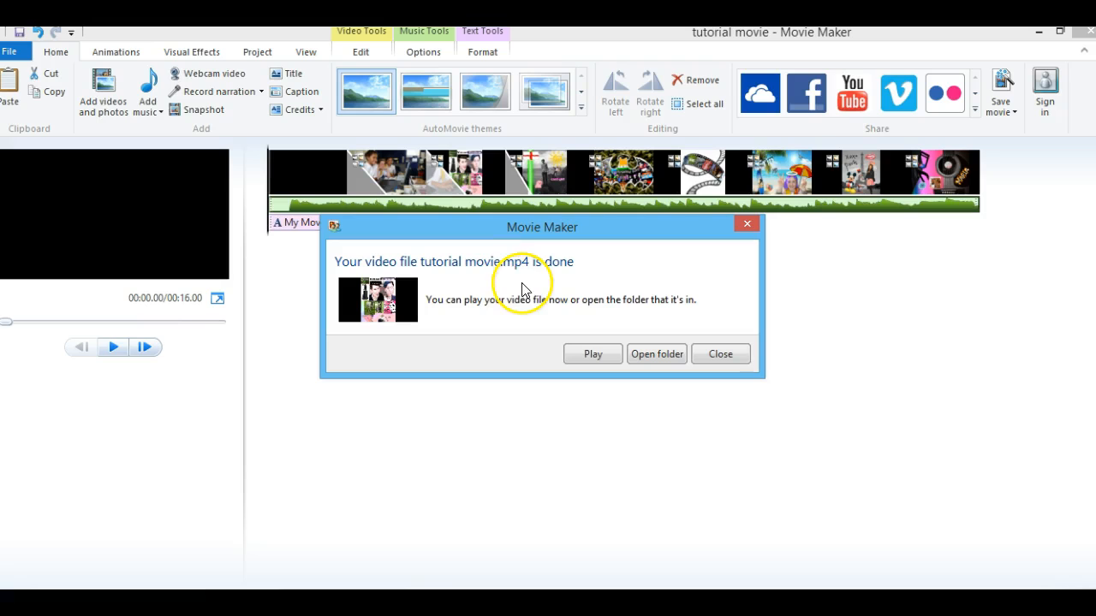
Step: Play the exported tutorial movie.mp4 in a maximized player and compare the project and video files on the desktop
click(598, 356)
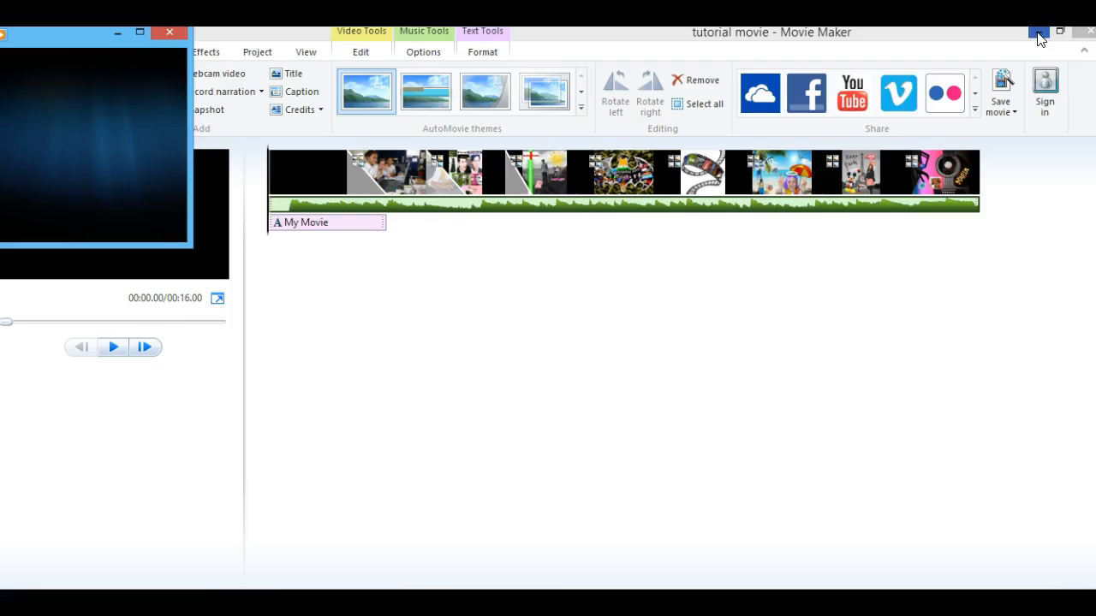
click(141, 33)
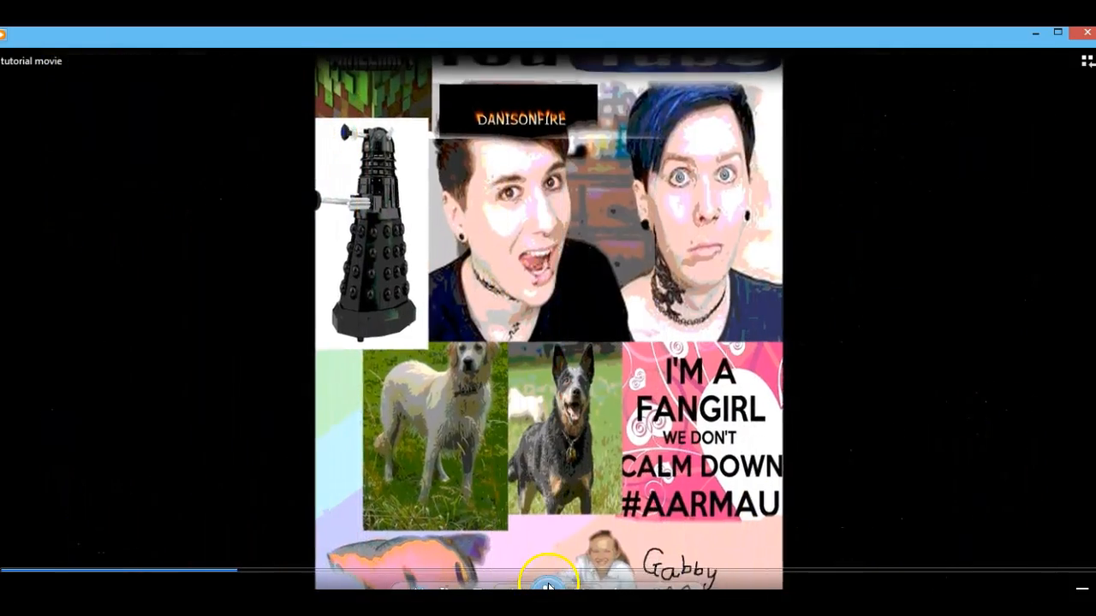
click(1034, 32)
click(1034, 33)
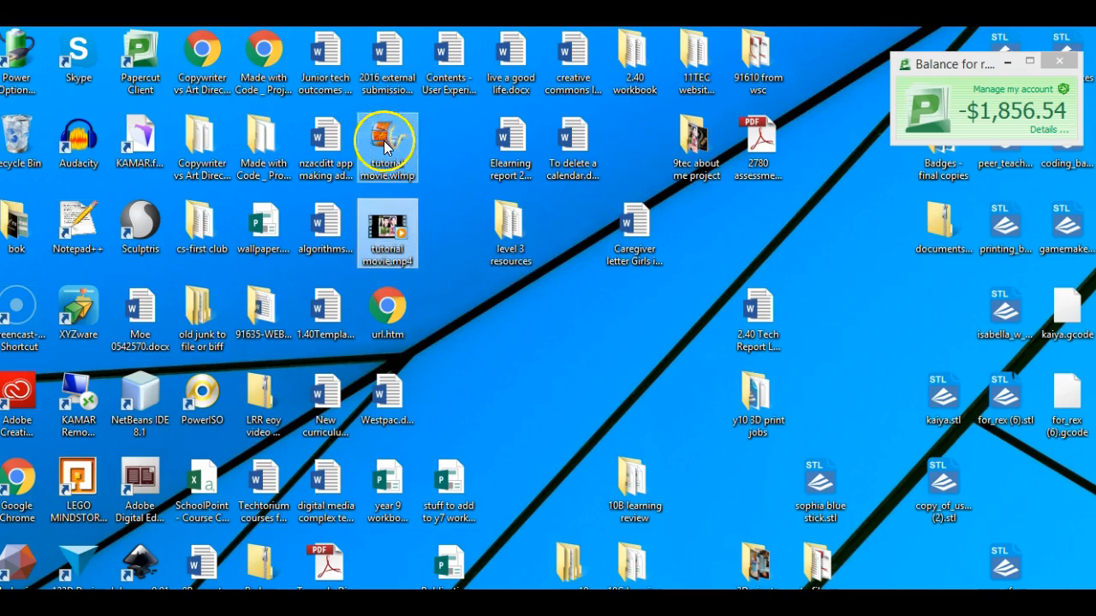
click(482, 300)
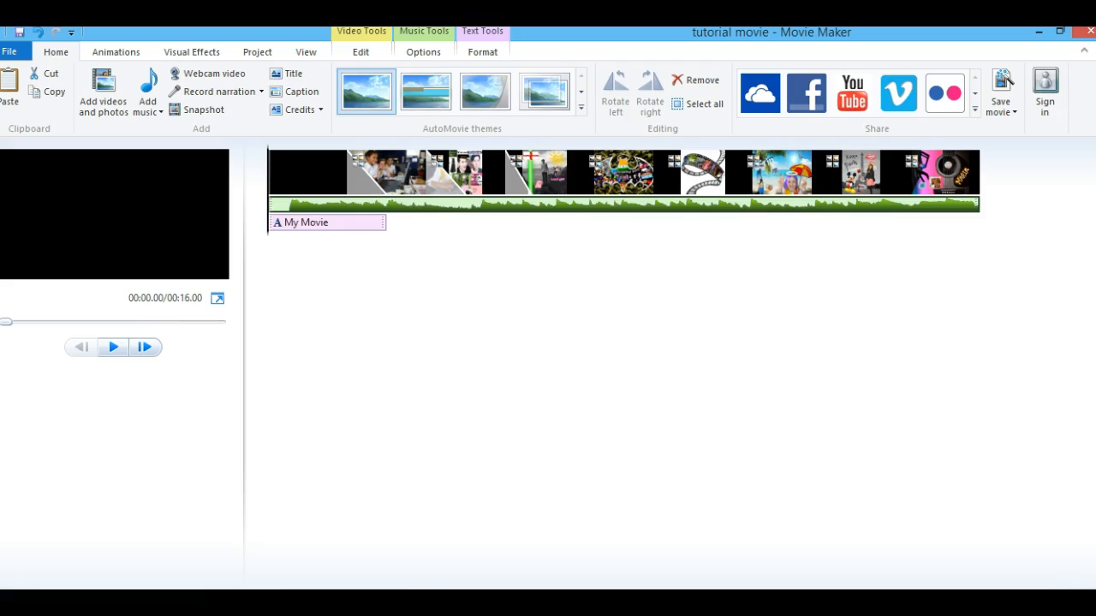